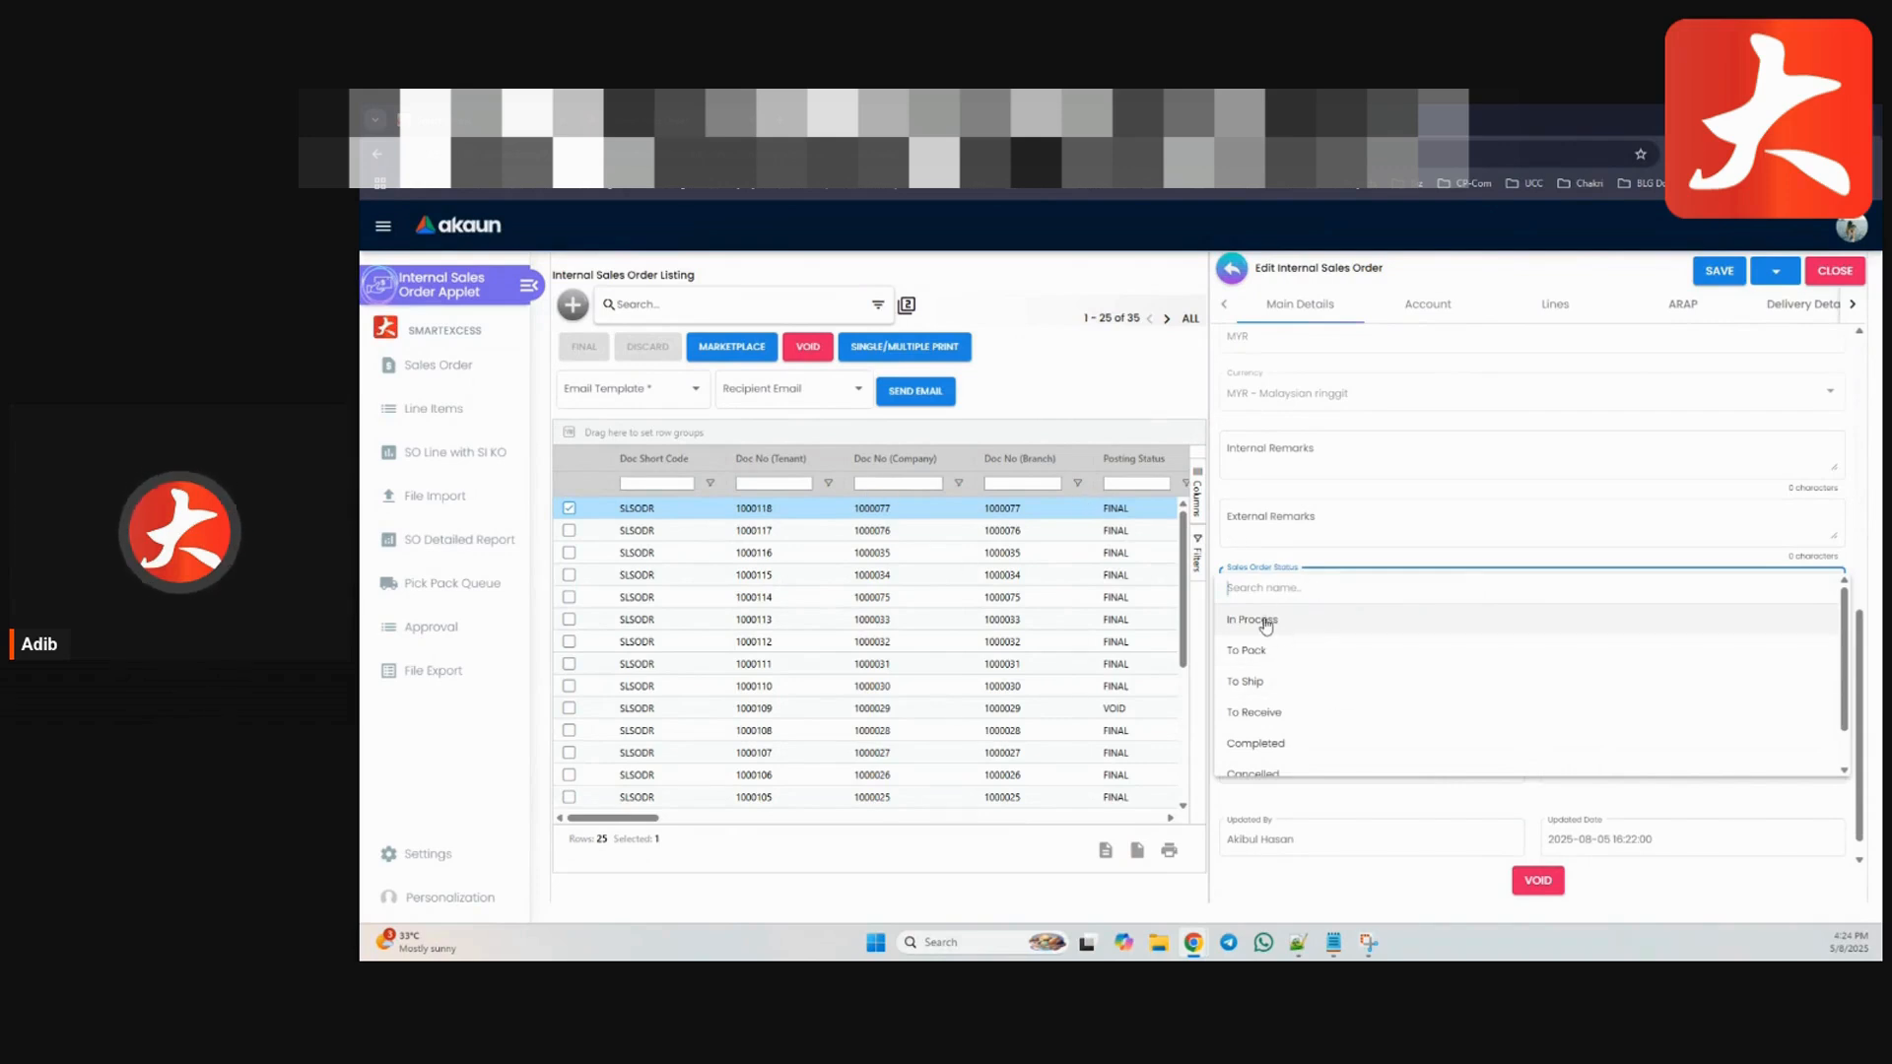
# Set the open sales order's status to In Process, save it and return to the sales order listing
pyautogui.click(1307, 621)
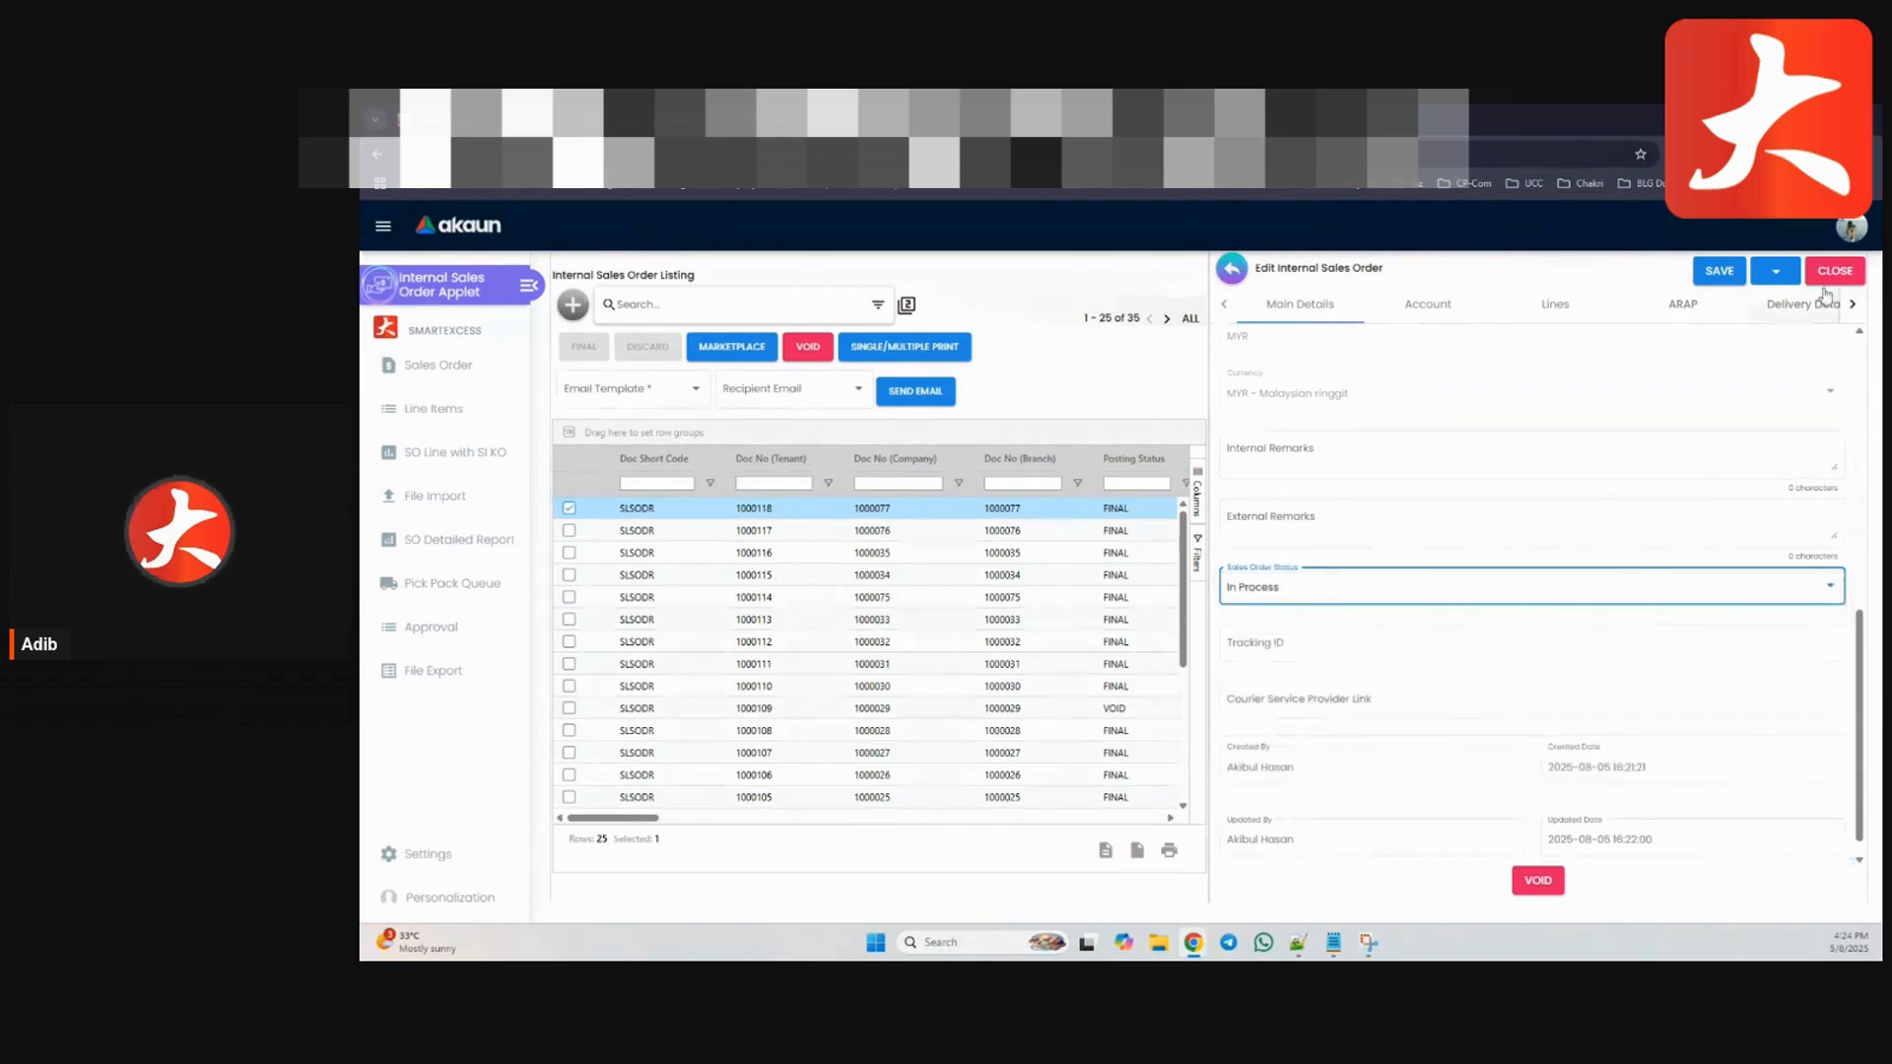
pyautogui.click(1722, 280)
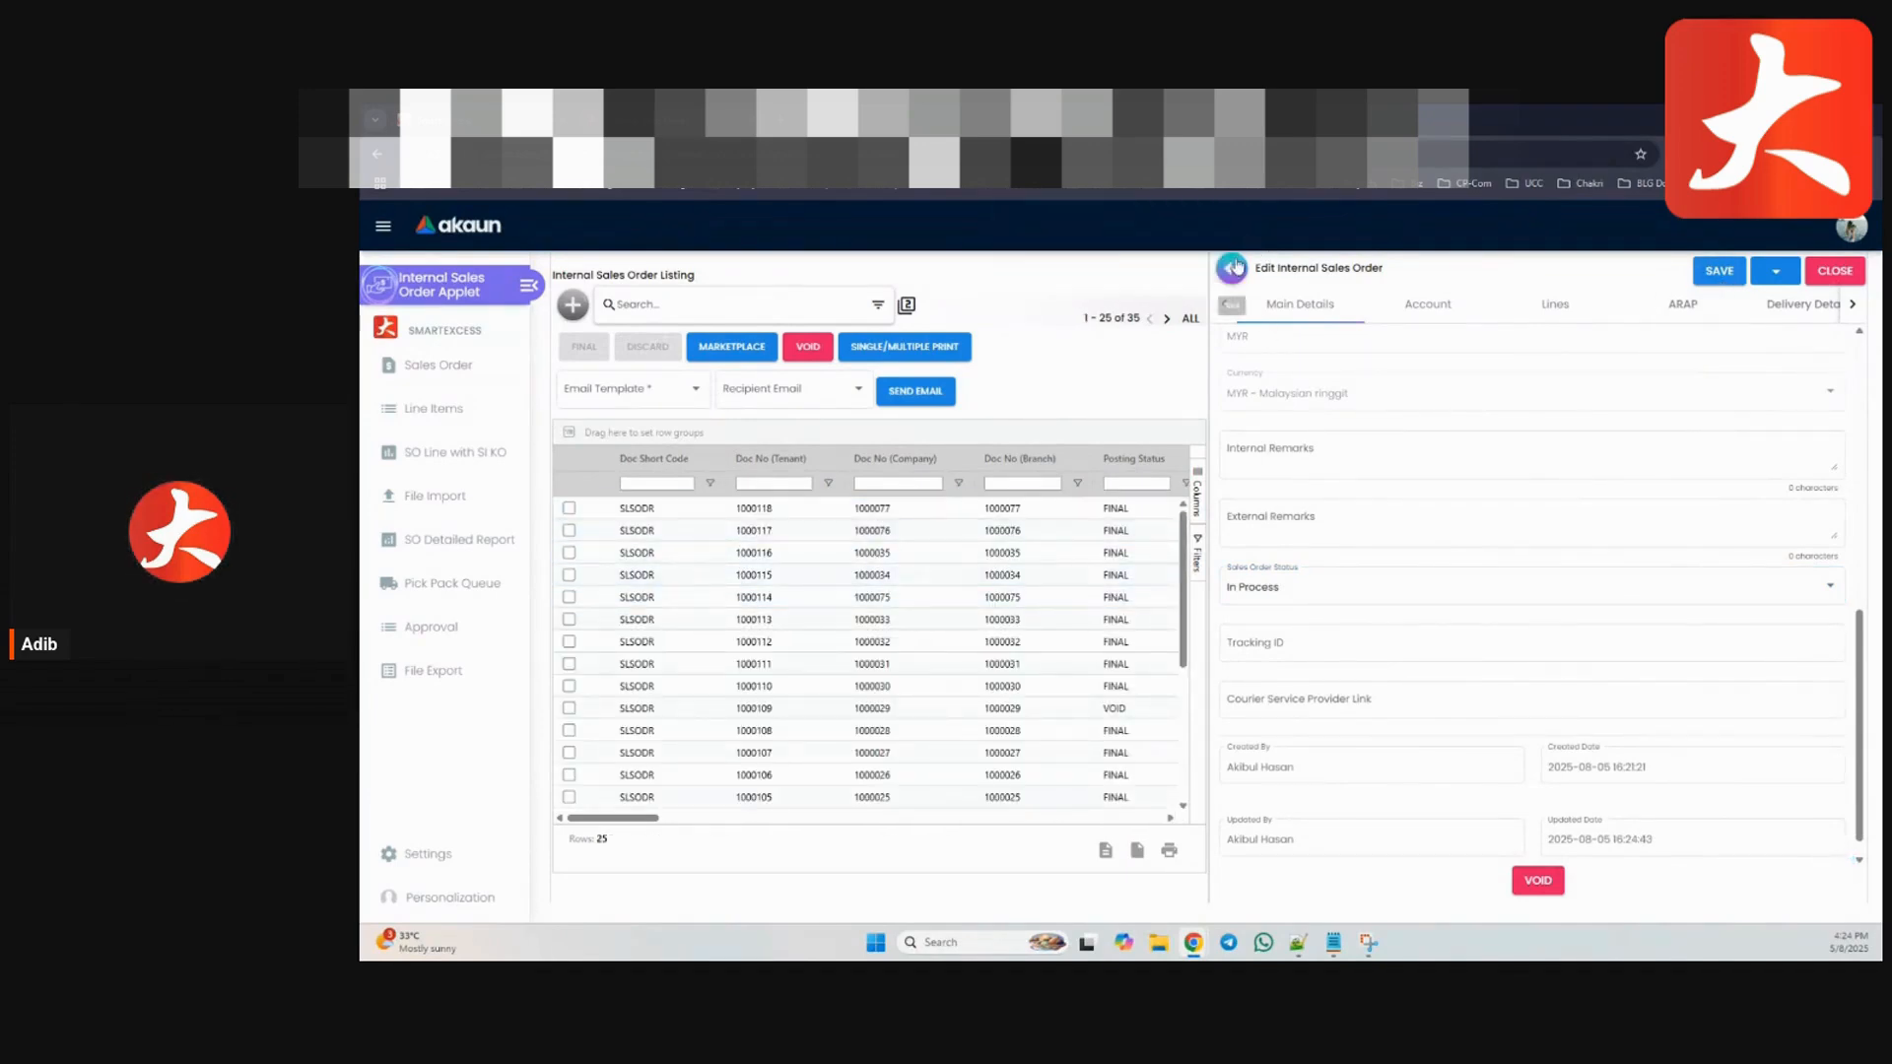
pyautogui.click(1233, 267)
pyautogui.click(1070, 596)
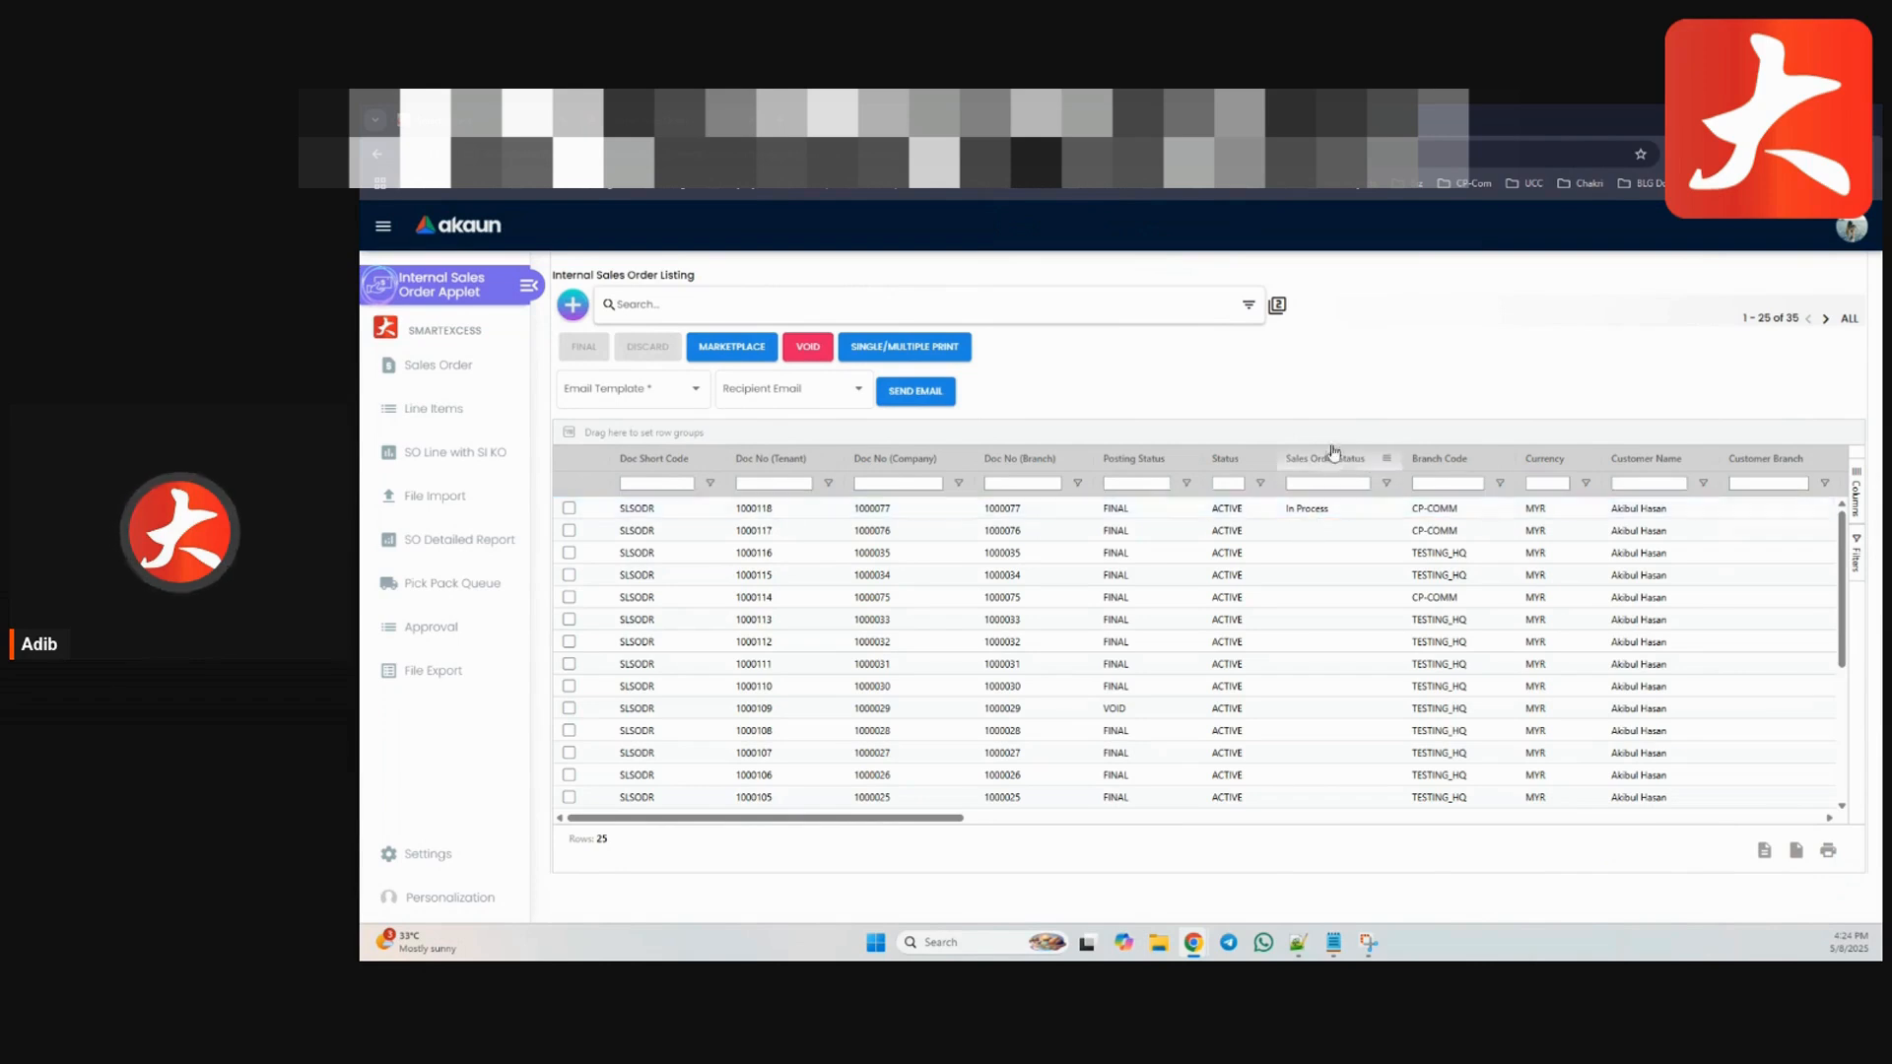
# Reopen the first sales order in the listing, set its Sales Order Status to To Pack, save it and return to the listing
pyautogui.click(1239, 512)
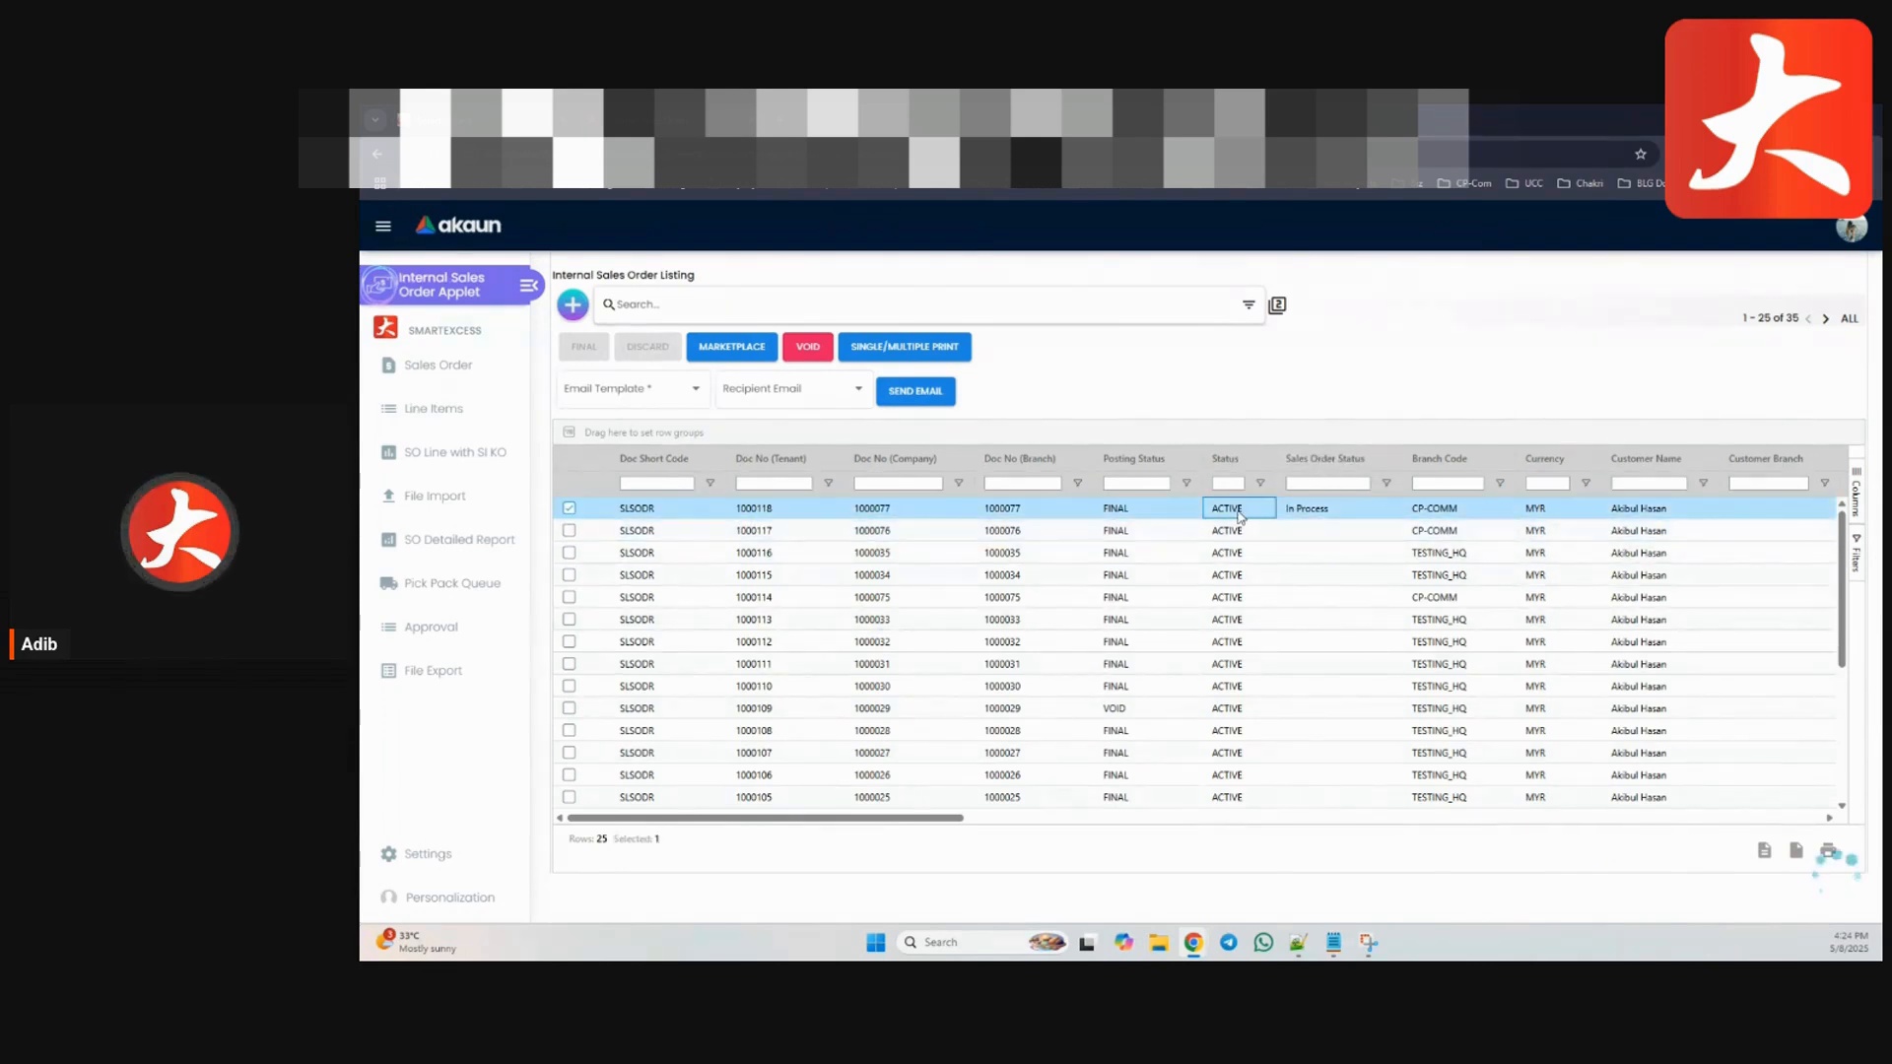
pyautogui.scroll(-3, 1530, 593)
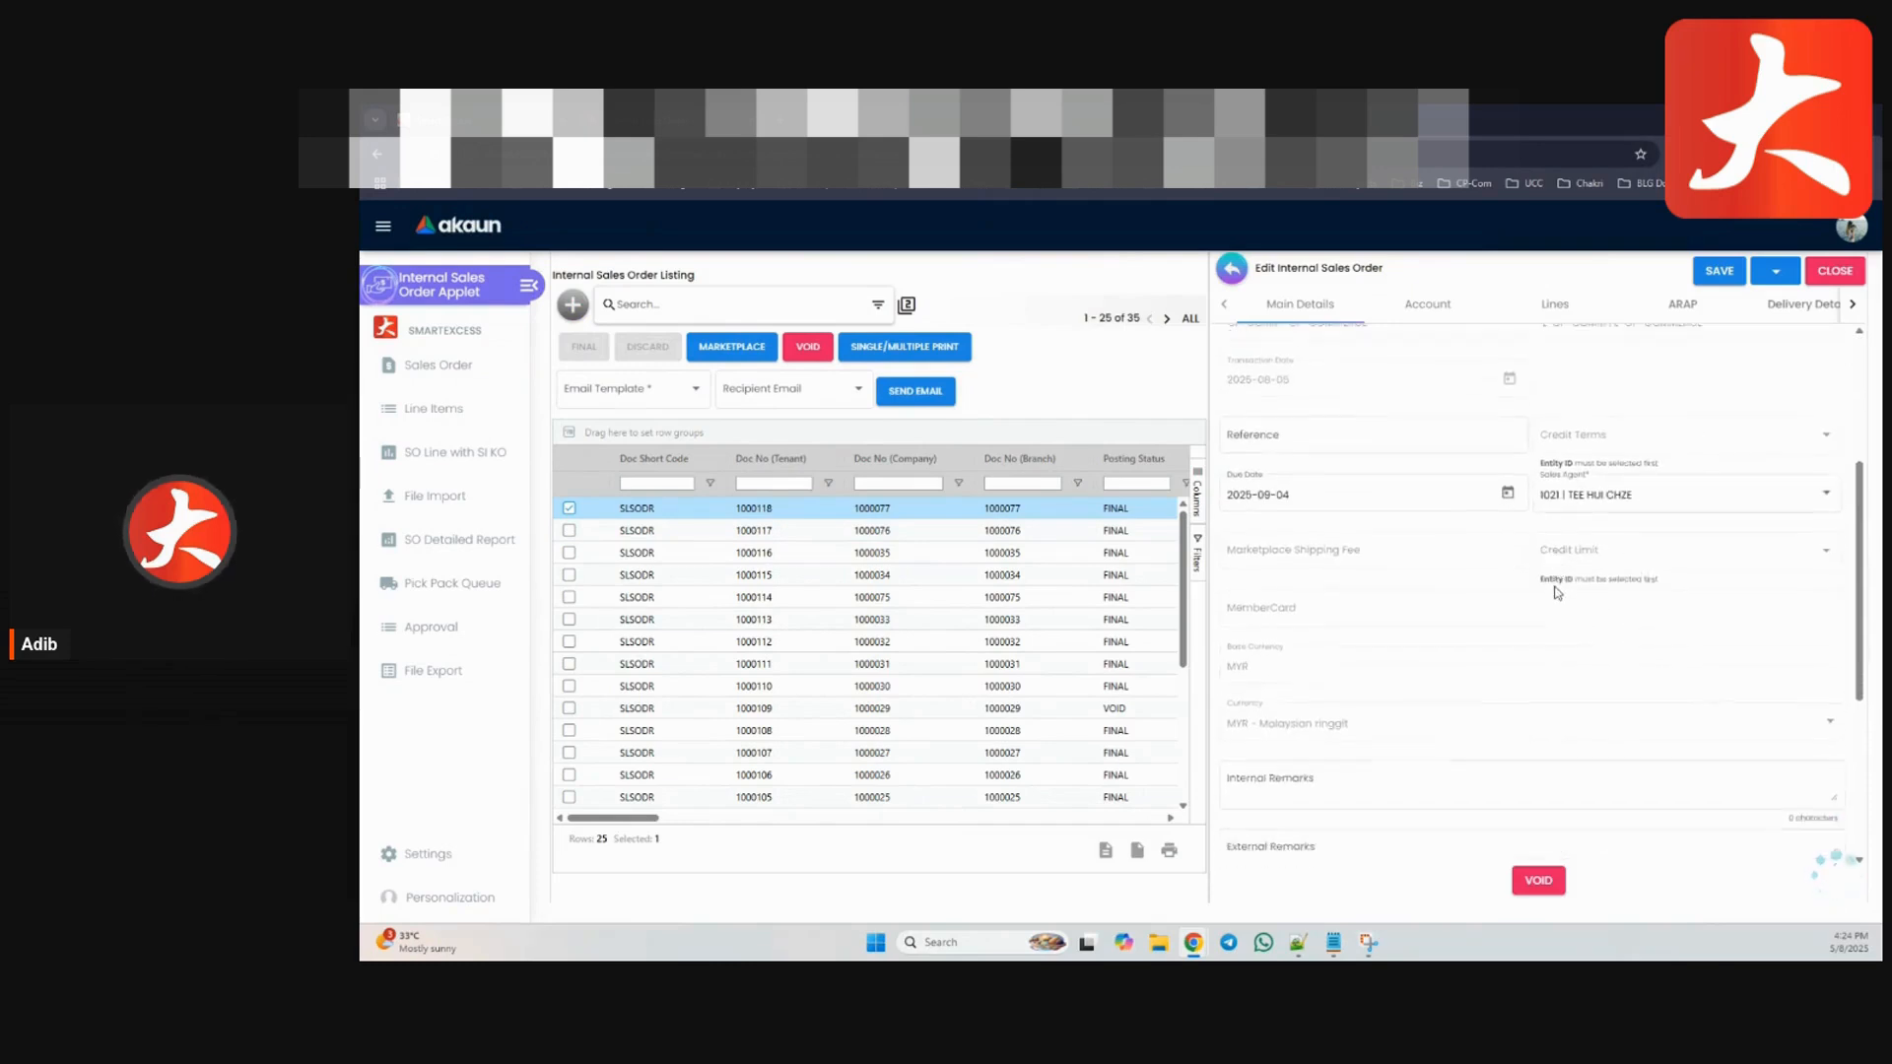
pyautogui.scroll(-3, 1530, 592)
pyautogui.click(1378, 566)
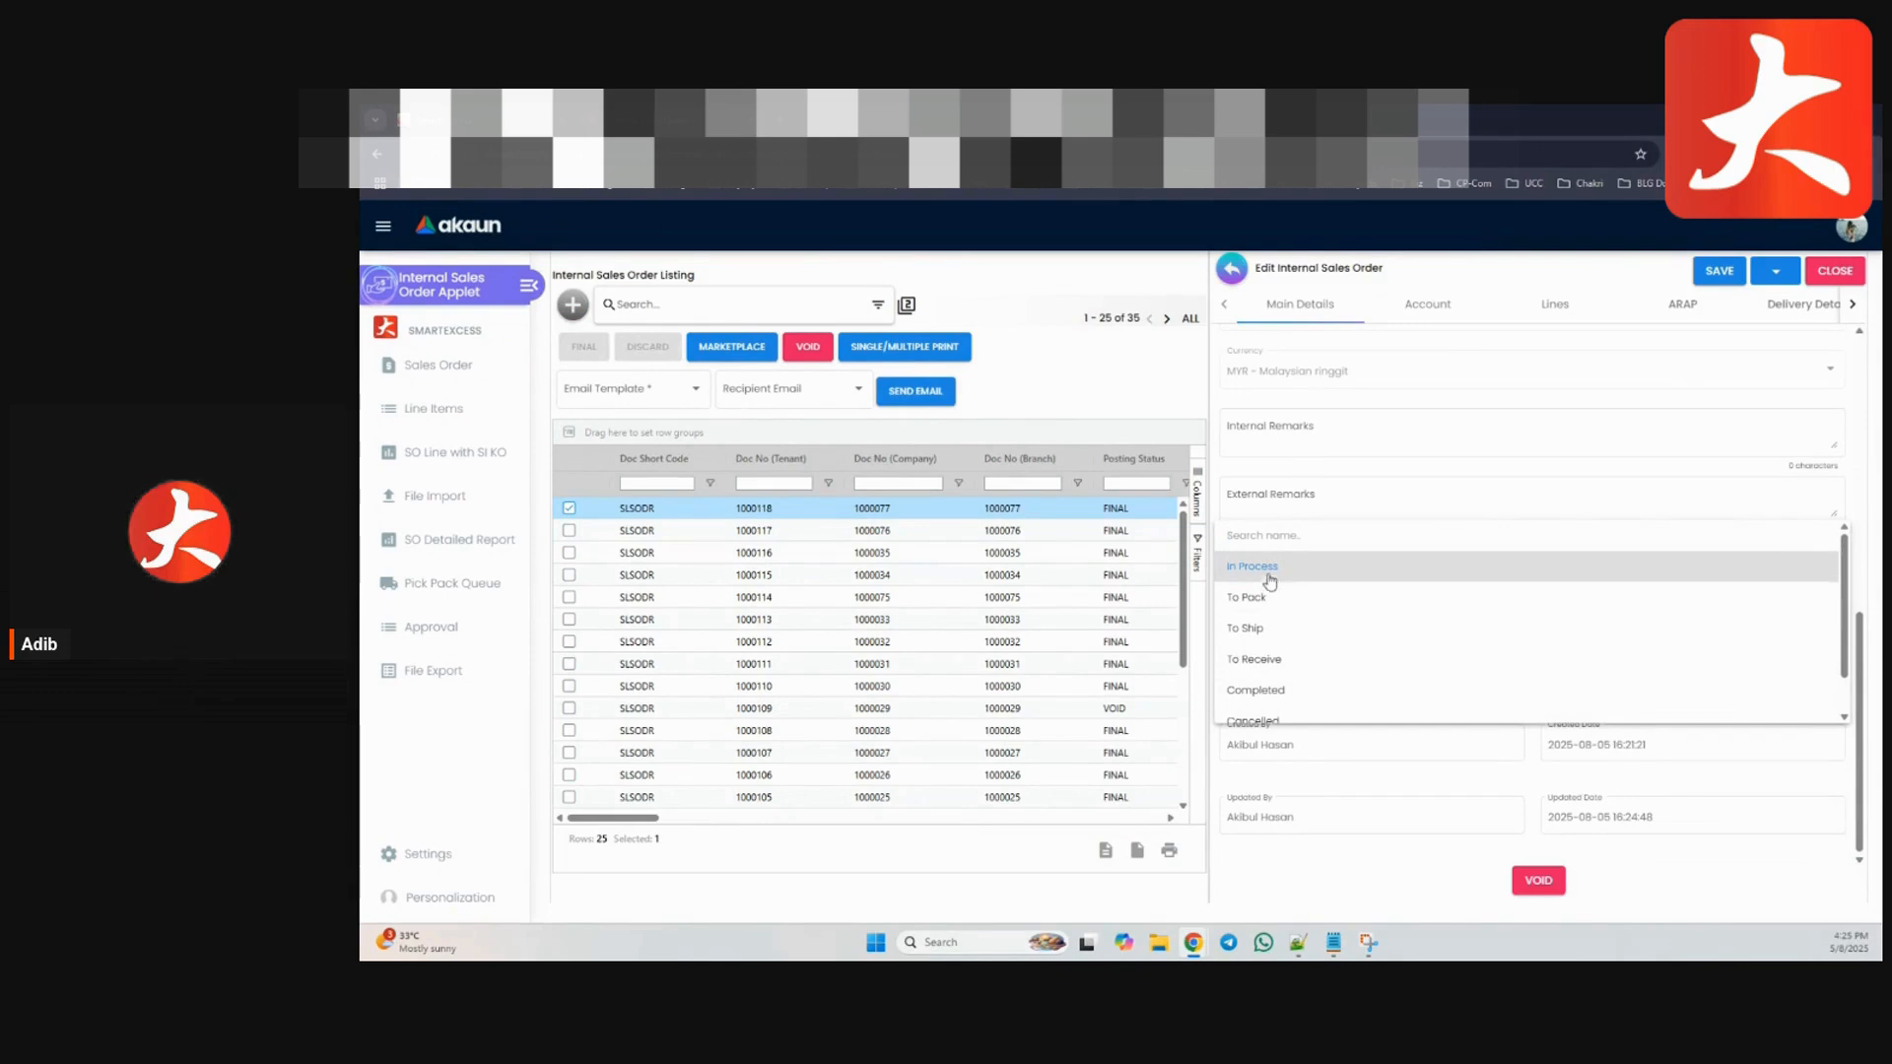
pyautogui.click(1317, 594)
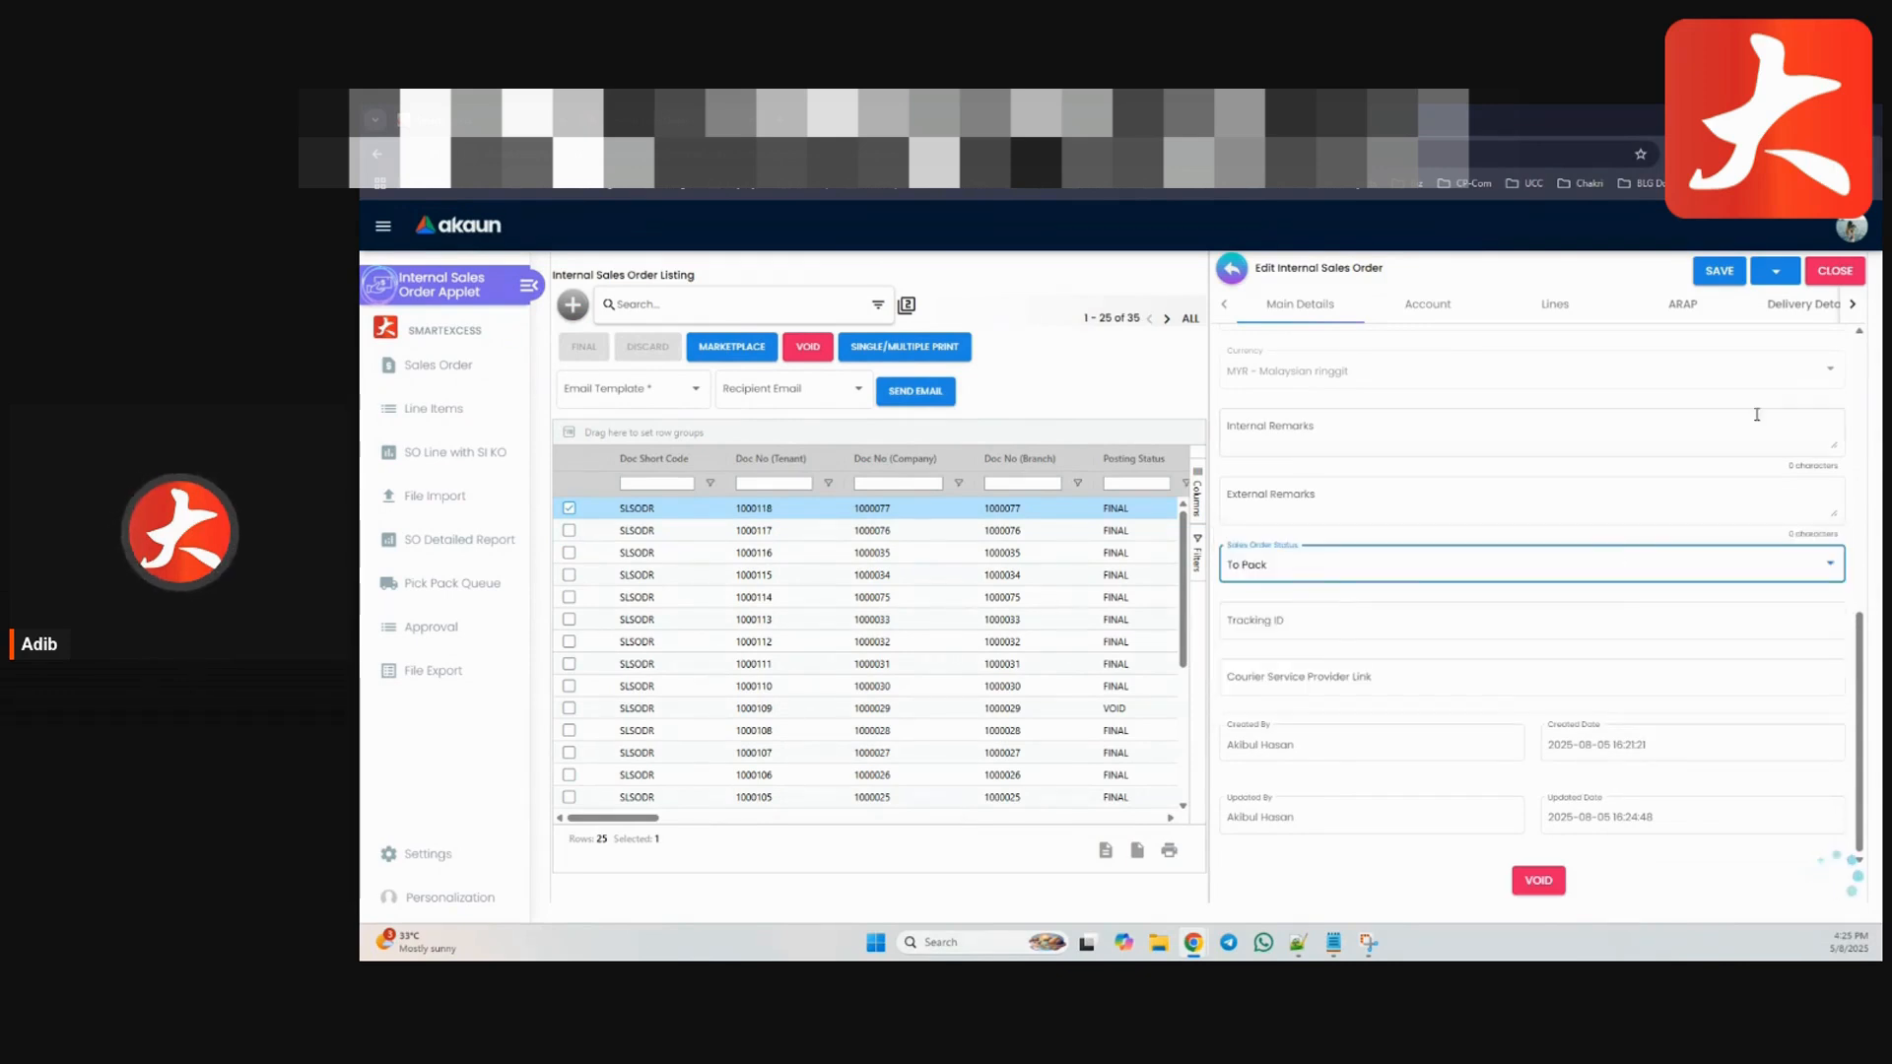
pyautogui.click(1712, 276)
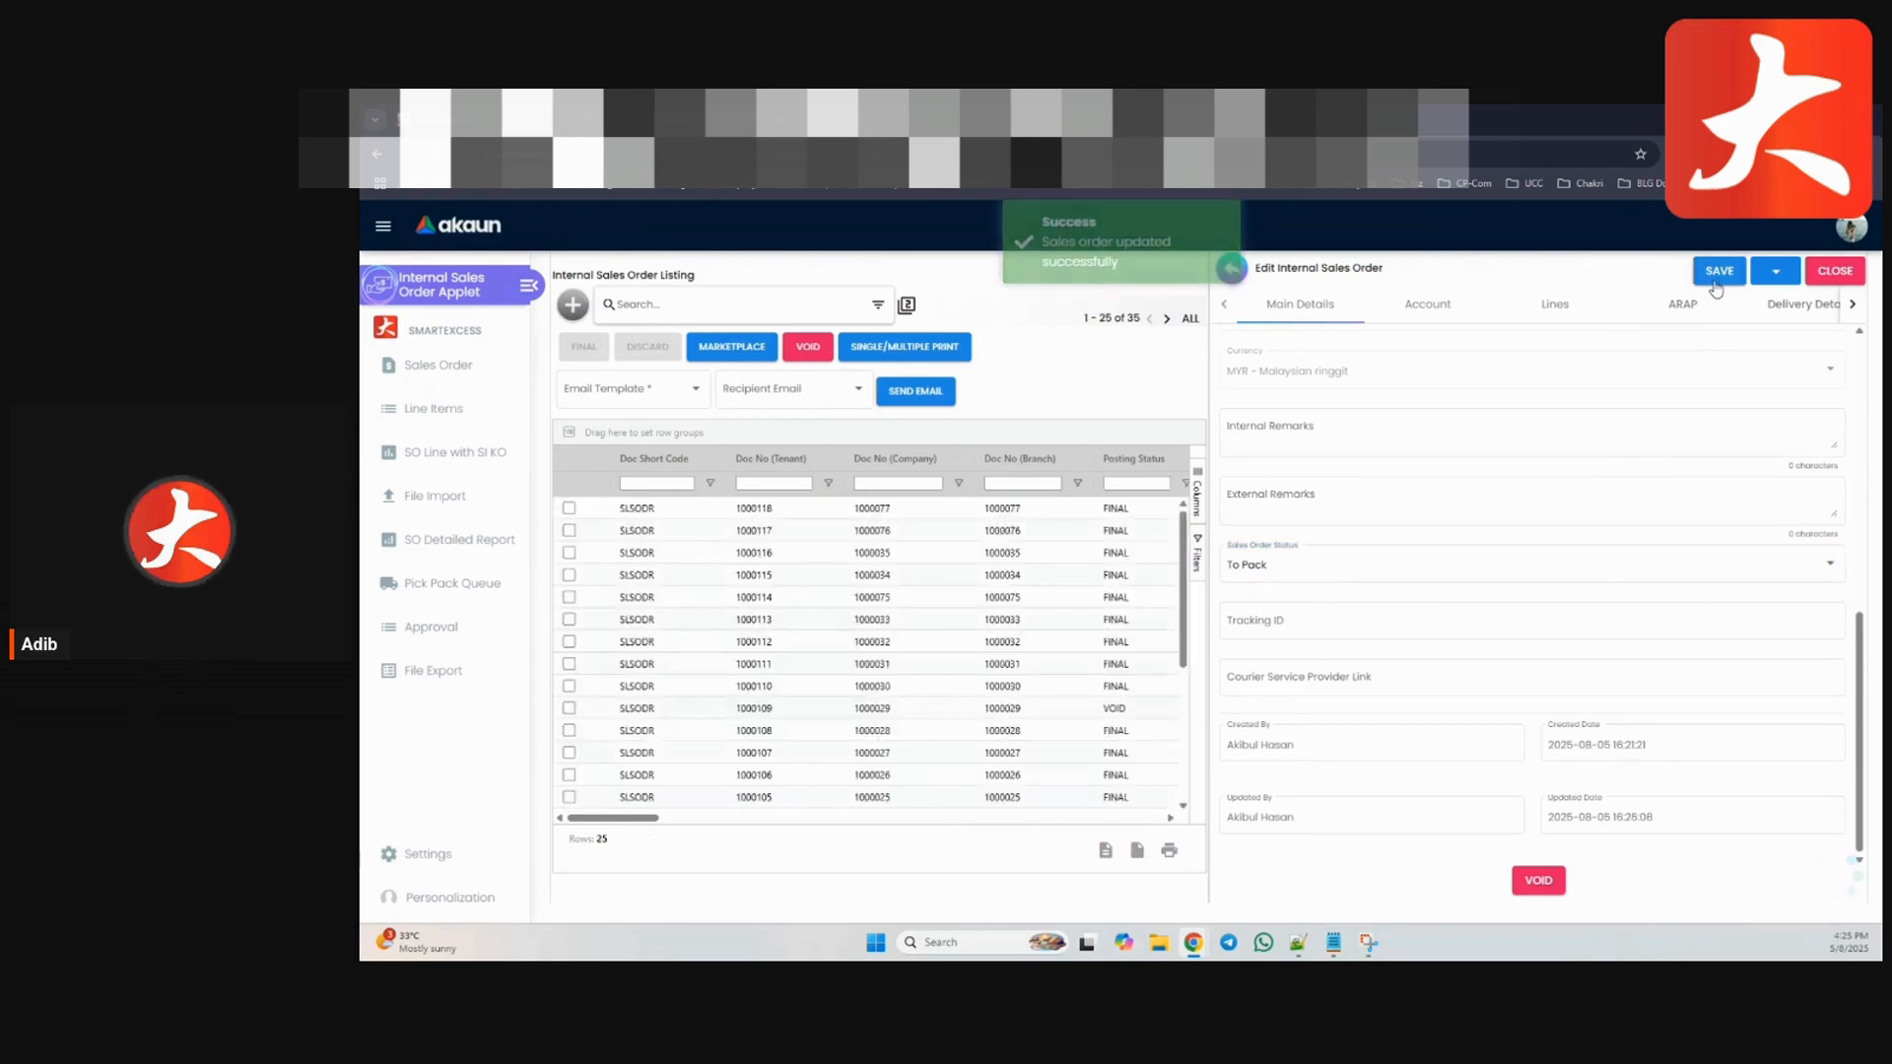
pyautogui.click(1232, 267)
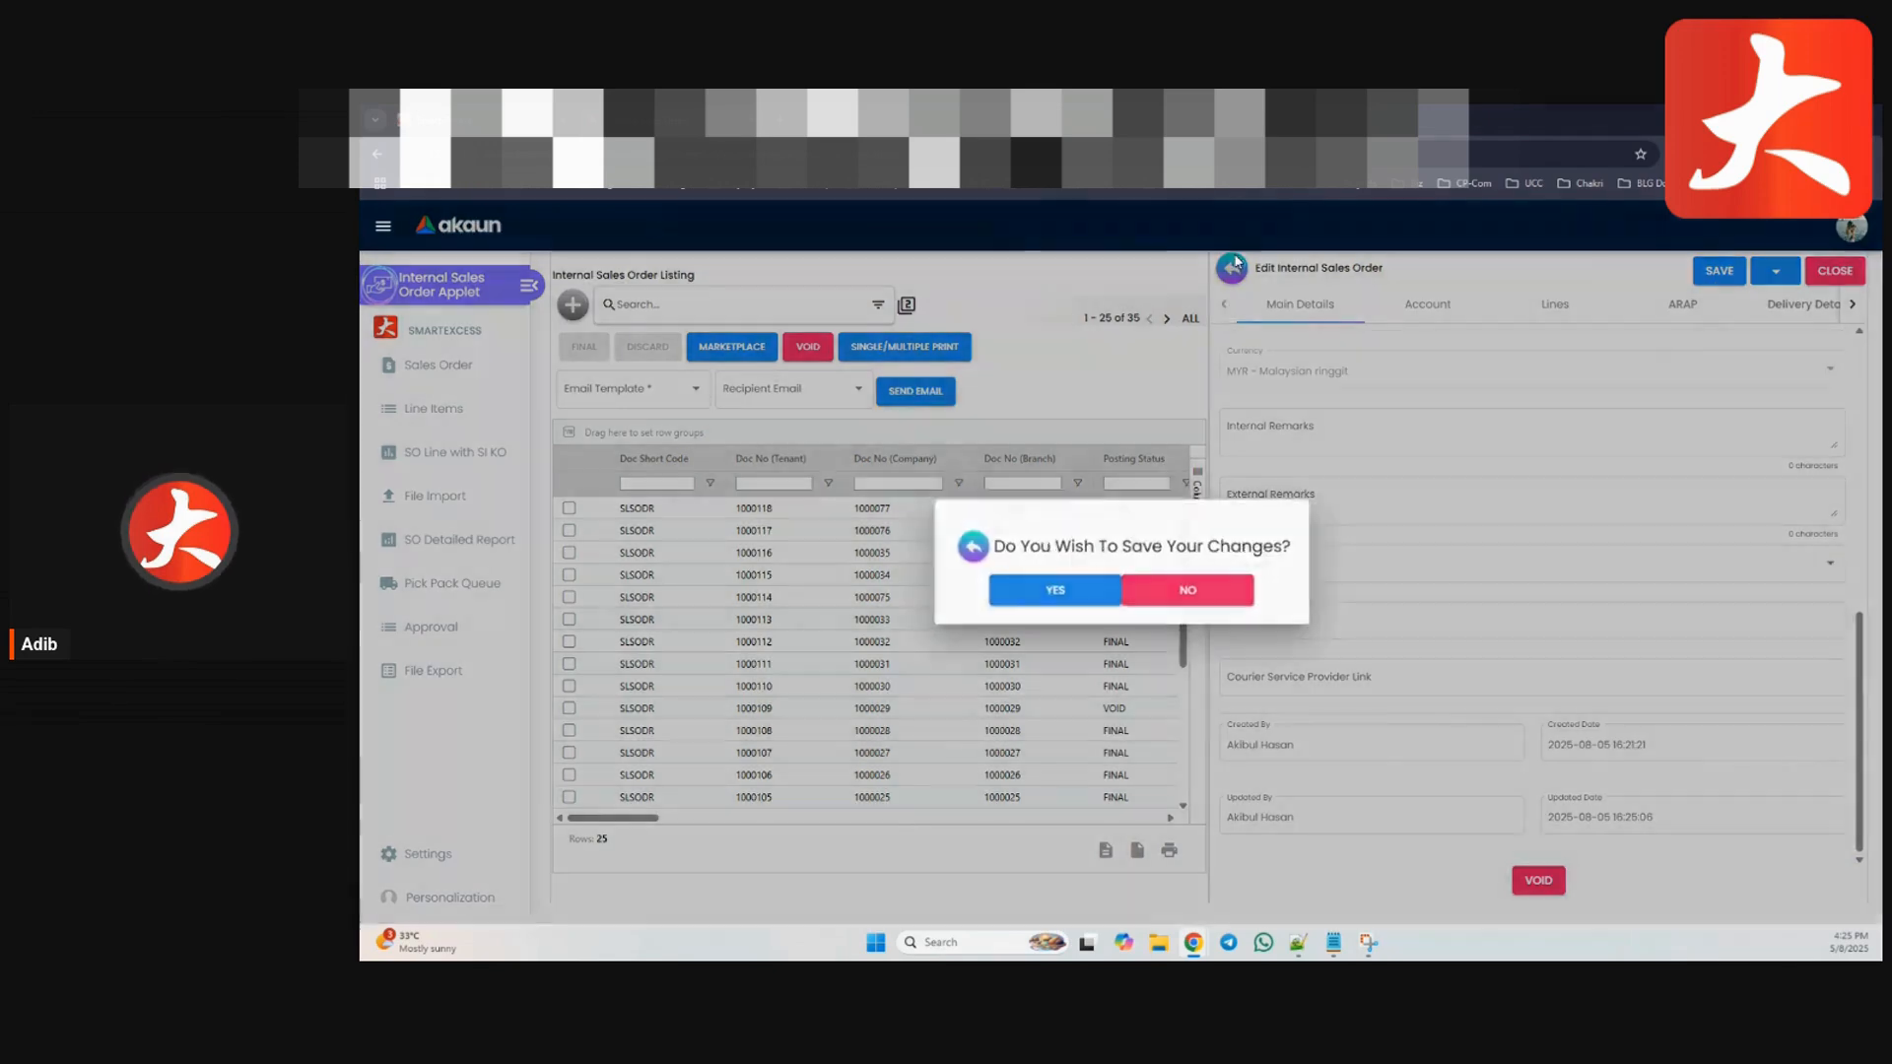
pyautogui.click(1060, 606)
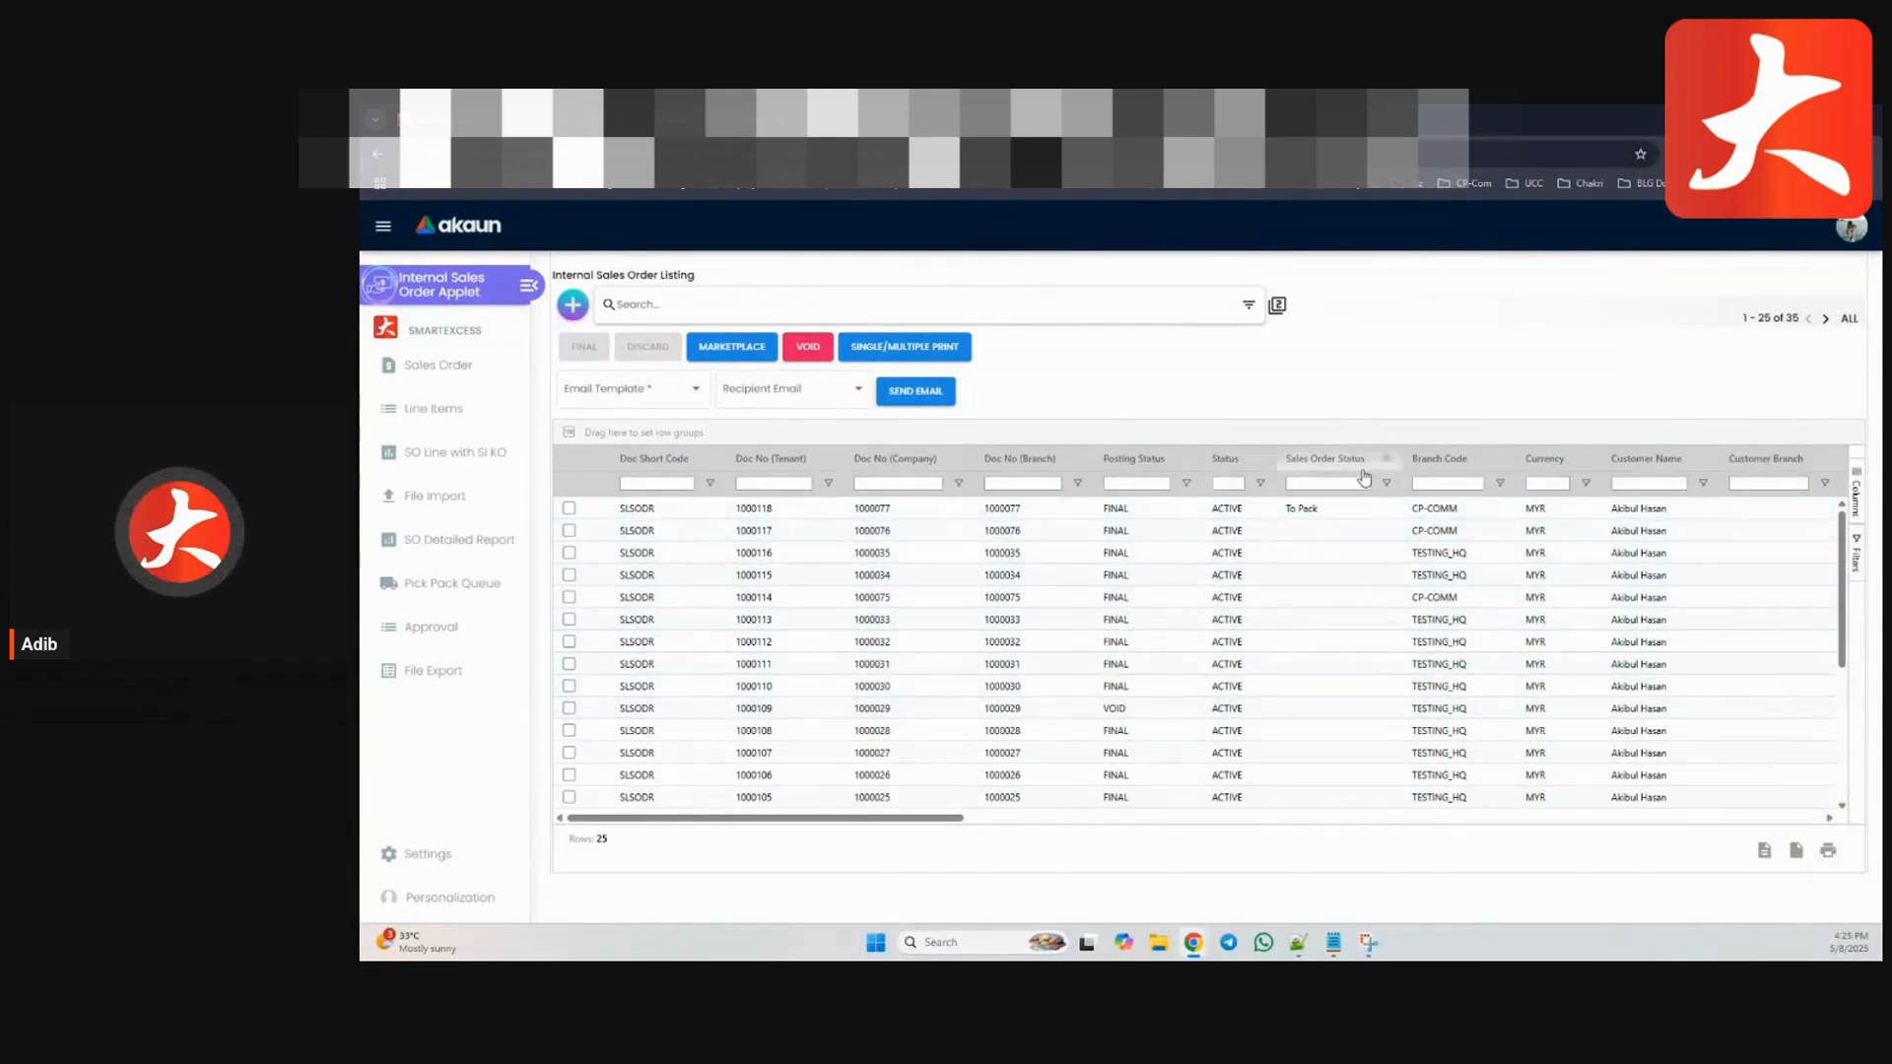
# Switch to the online store, open the customer's order history and highlight the Order Status column heading
pyautogui.click(601, 120)
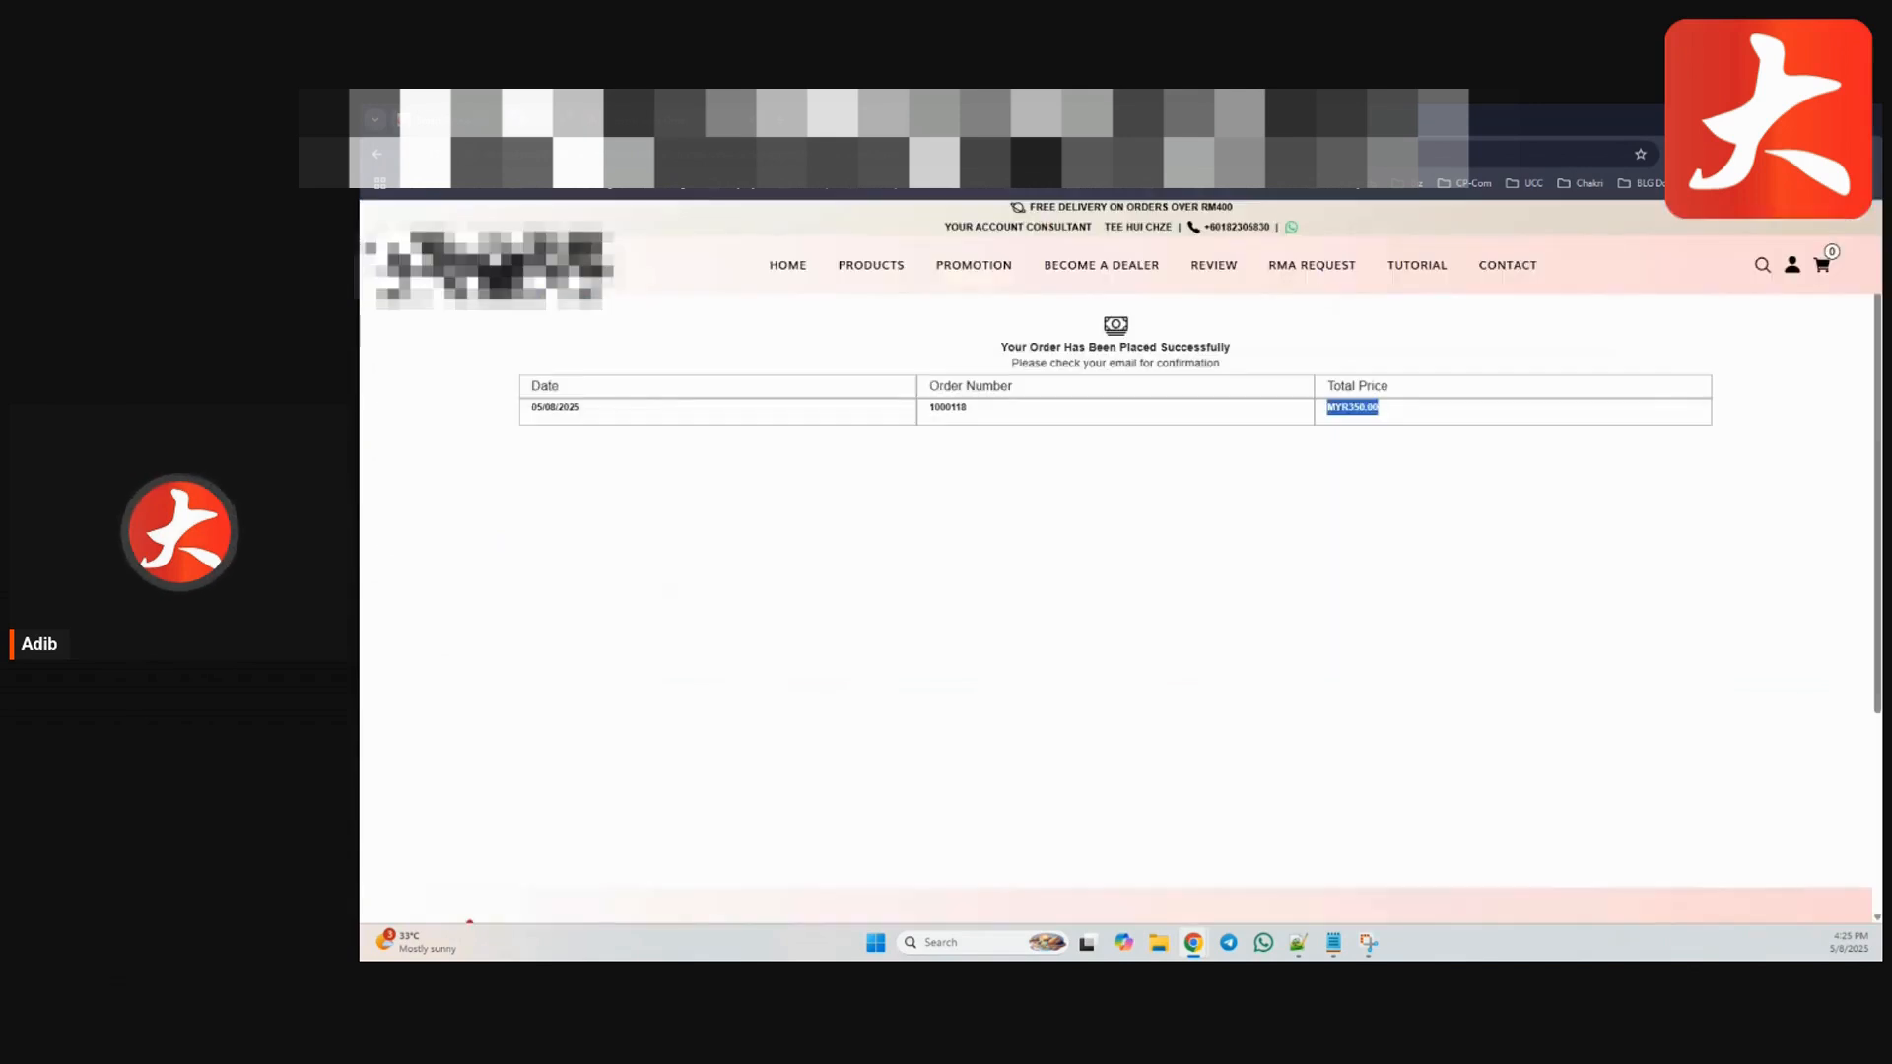
pyautogui.click(1793, 267)
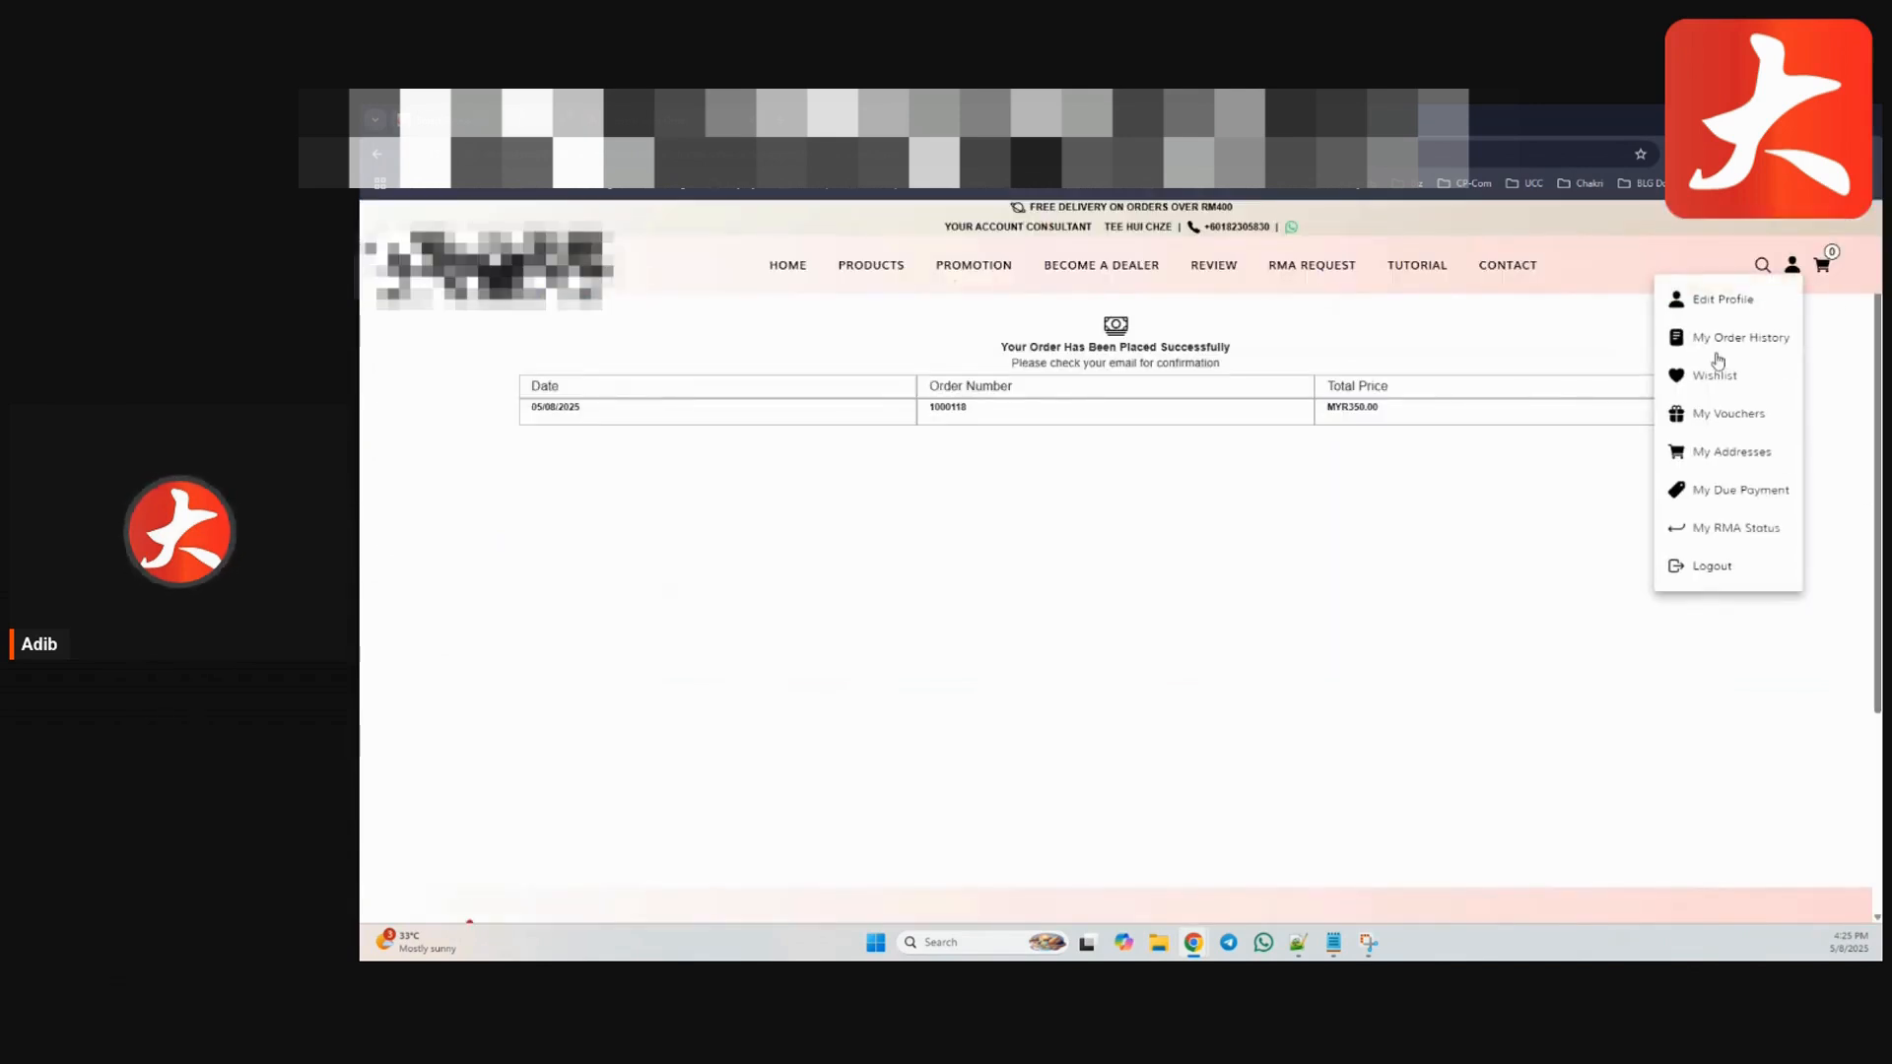
pyautogui.click(1763, 340)
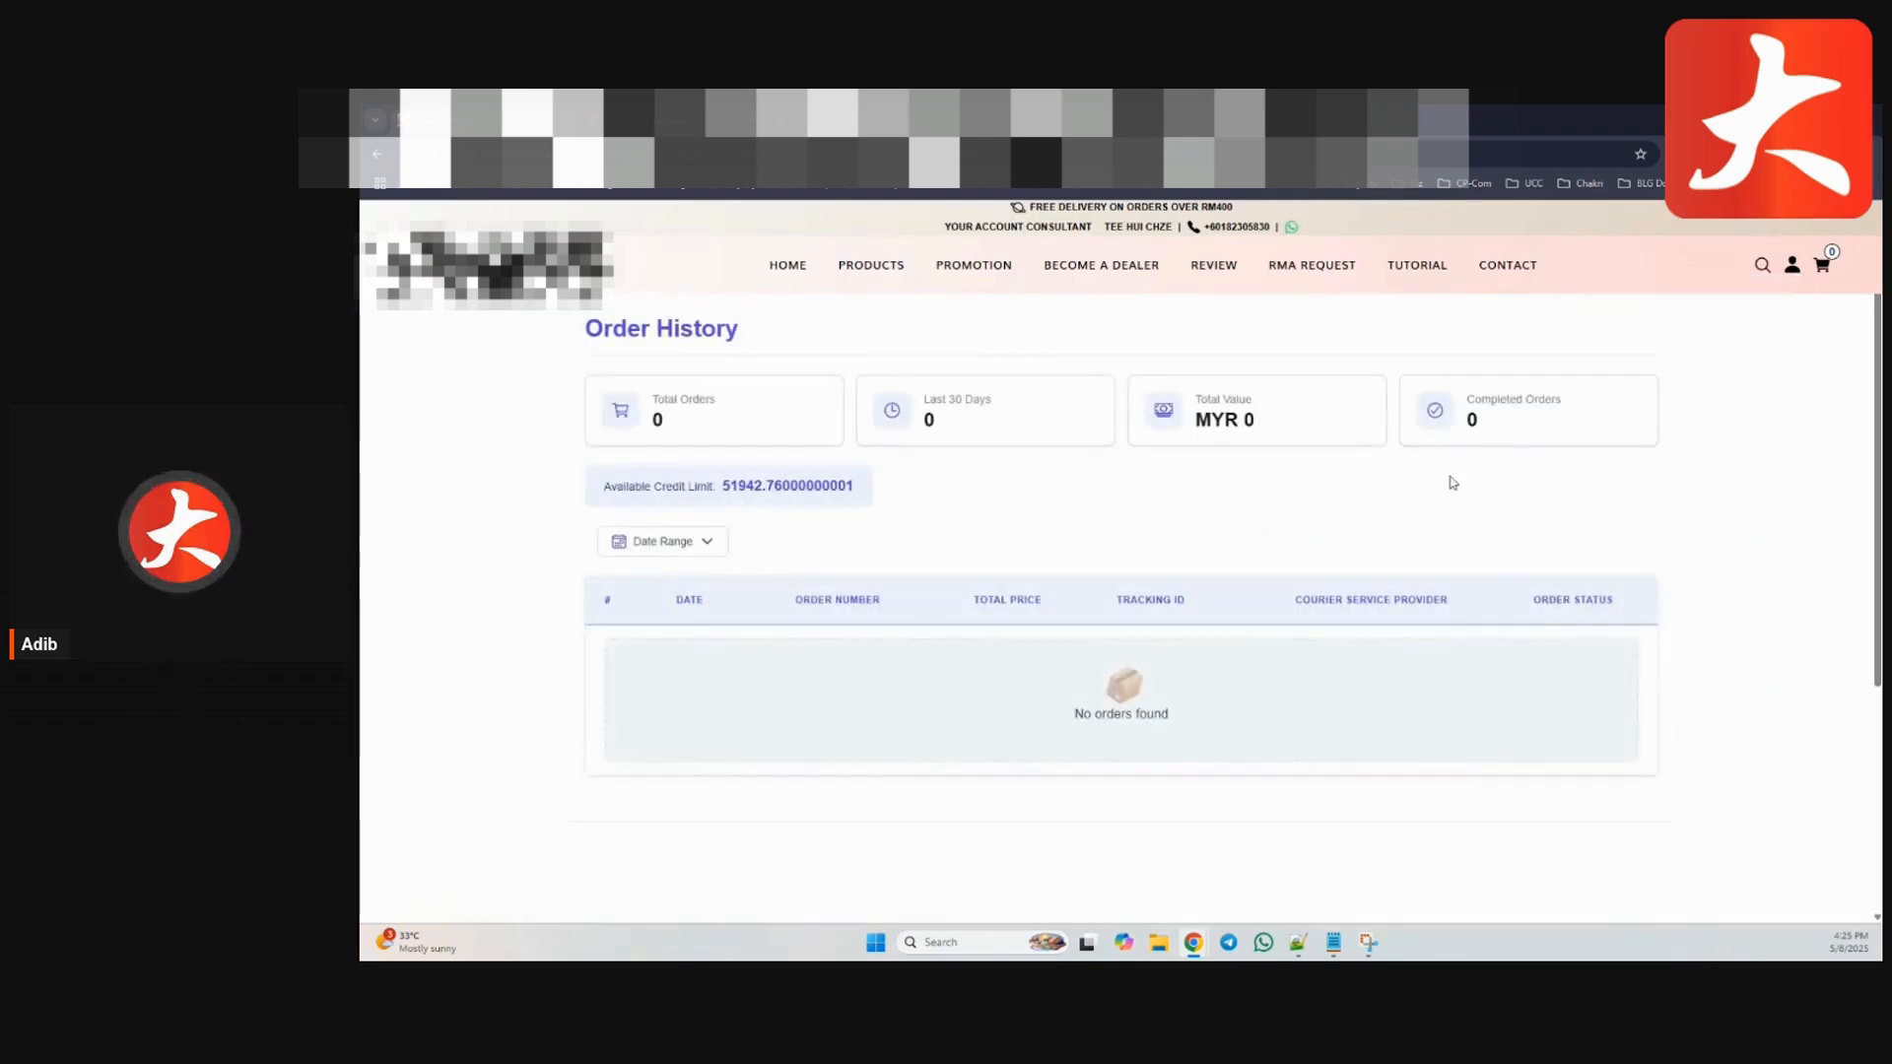
pyautogui.moveTo(1539, 601); pyautogui.dragTo(1642, 592)
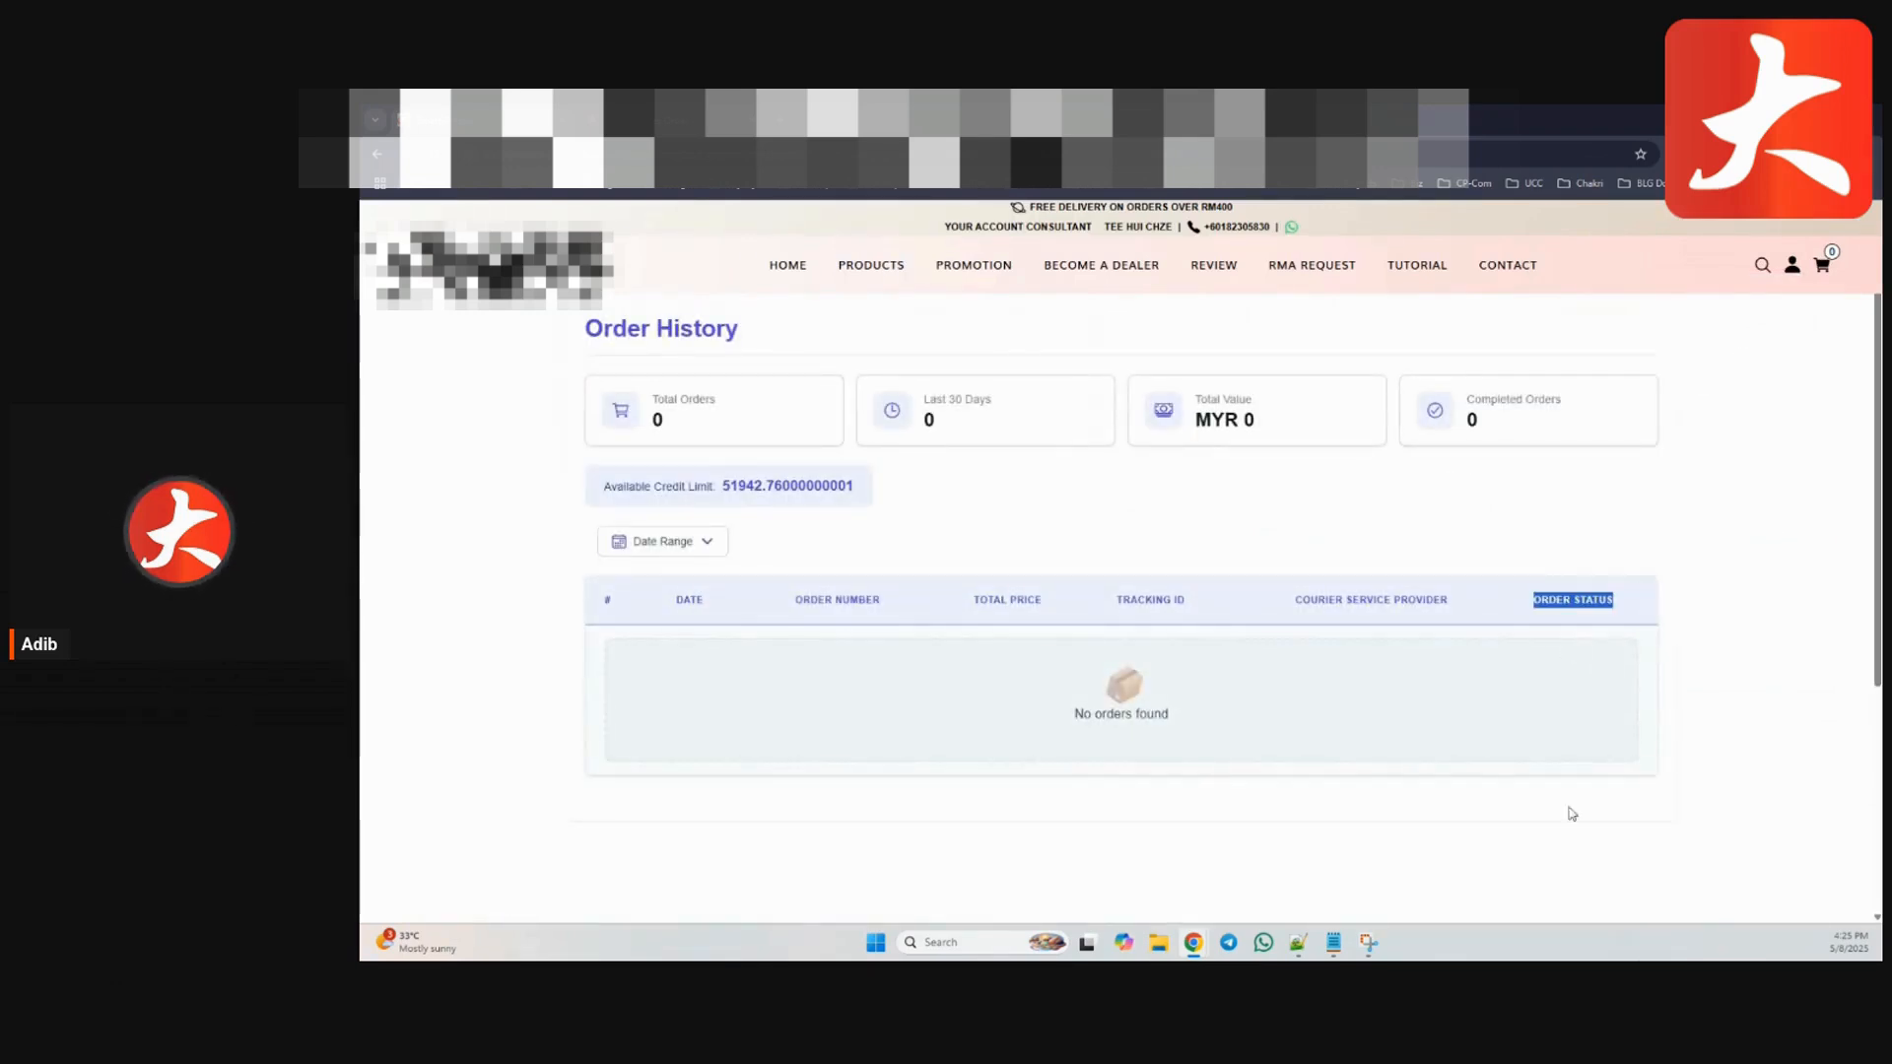
# Compare the Sales Order Status column in the akaun listing with the Order Status column in the store's order history
pyautogui.click(483, 120)
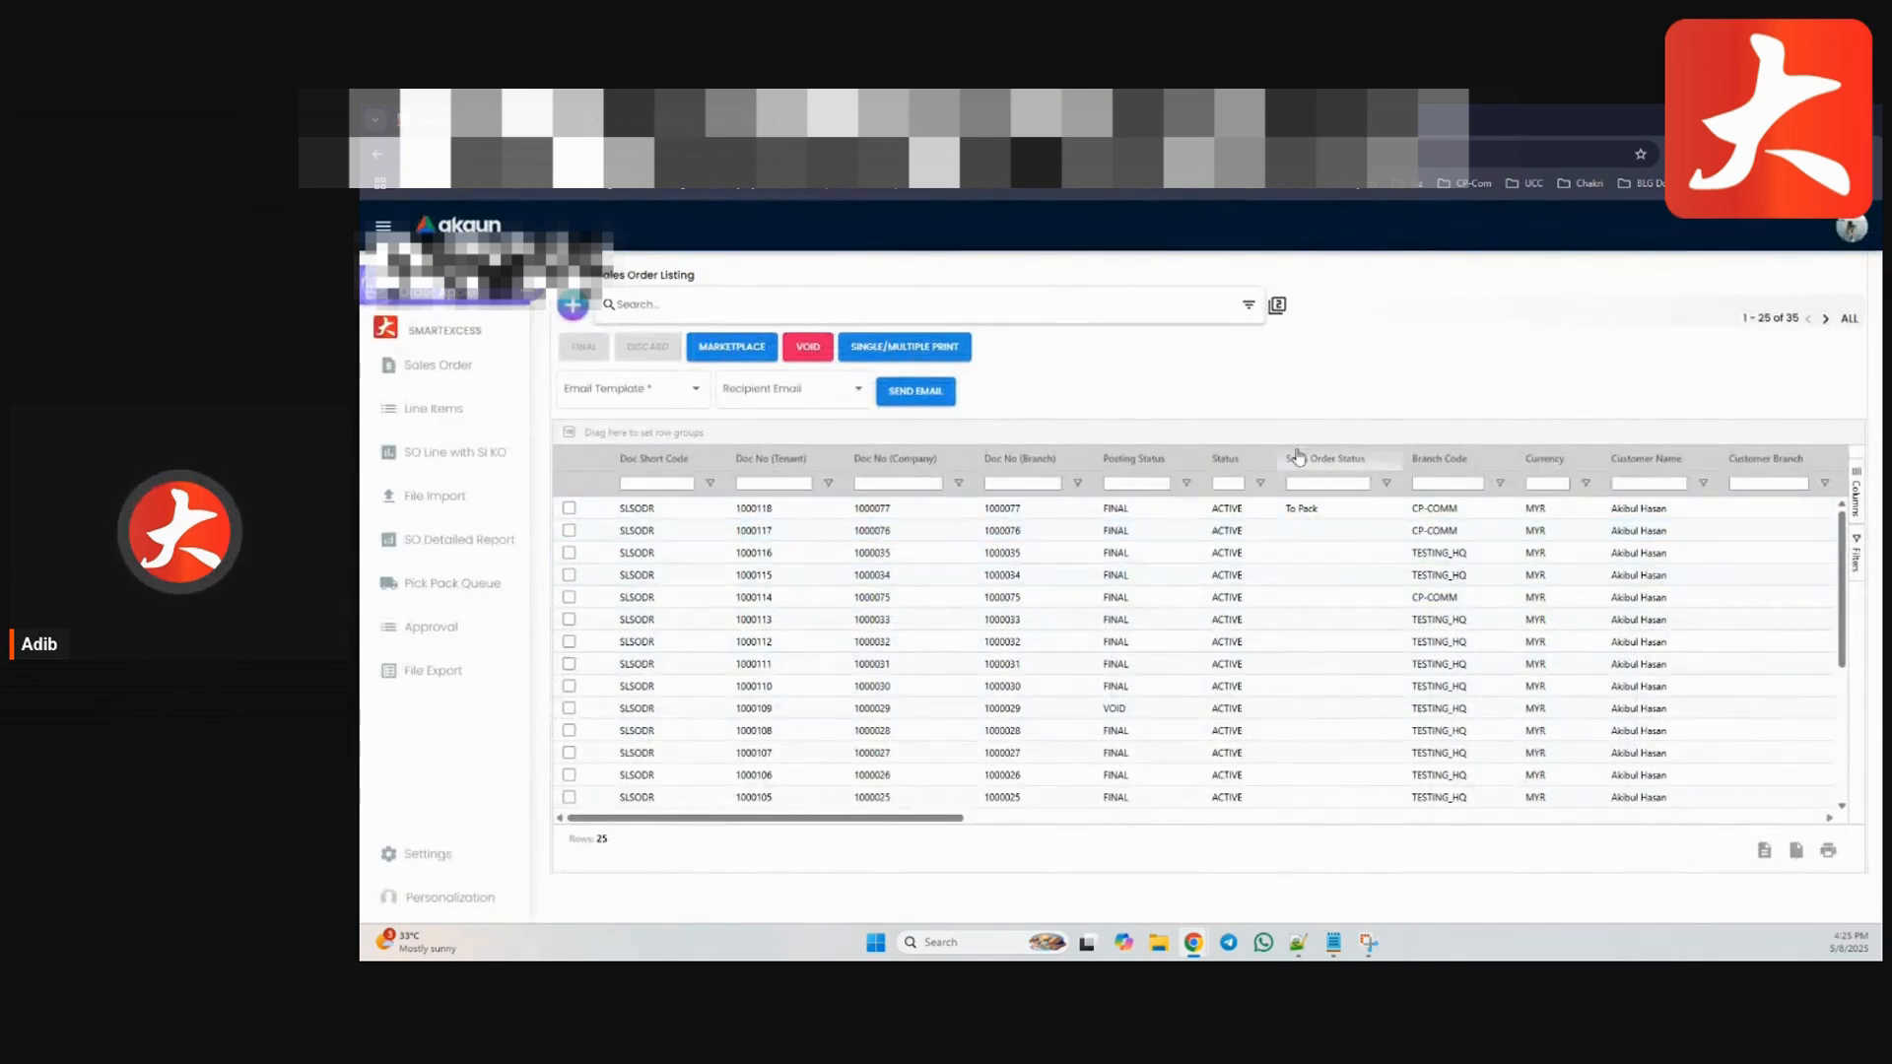
pyautogui.click(1137, 571)
pyautogui.click(650, 120)
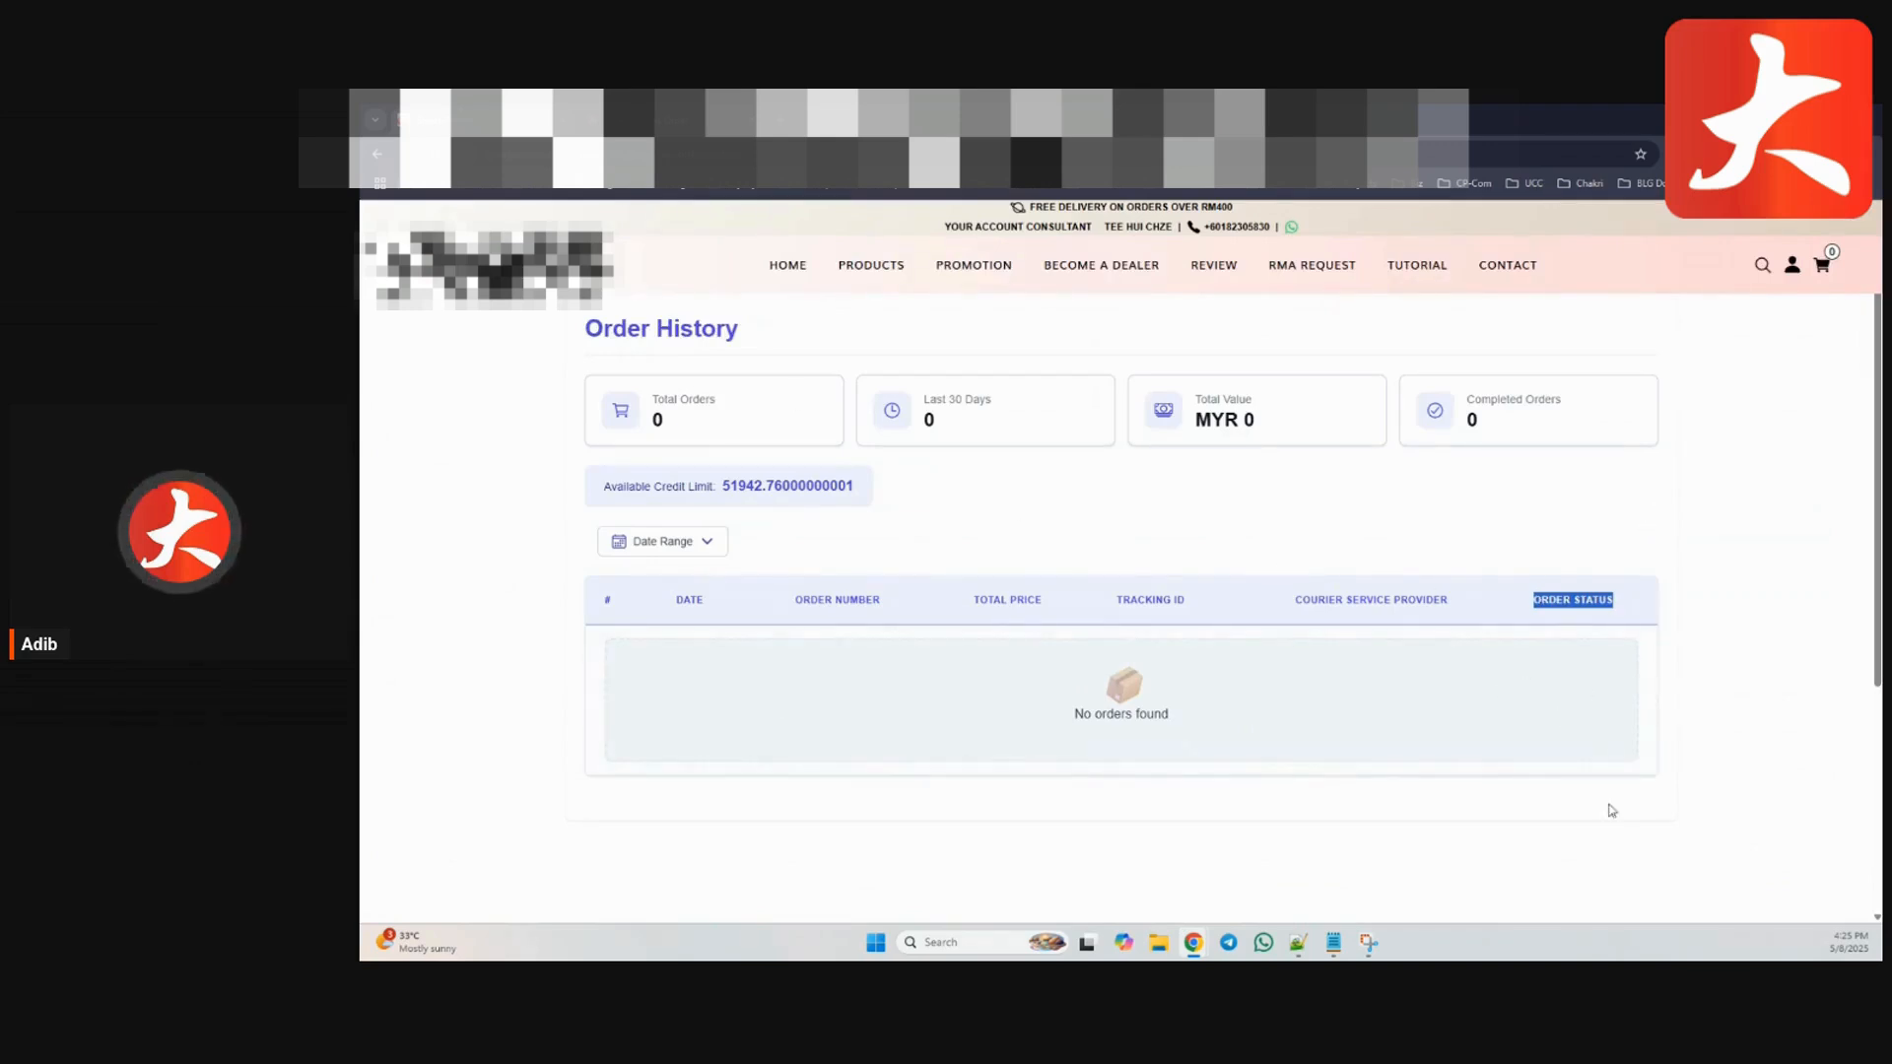
# Return to the akaun Internal Sales Order Applet and examine the Sales Order Status list in its settings
pyautogui.click(483, 120)
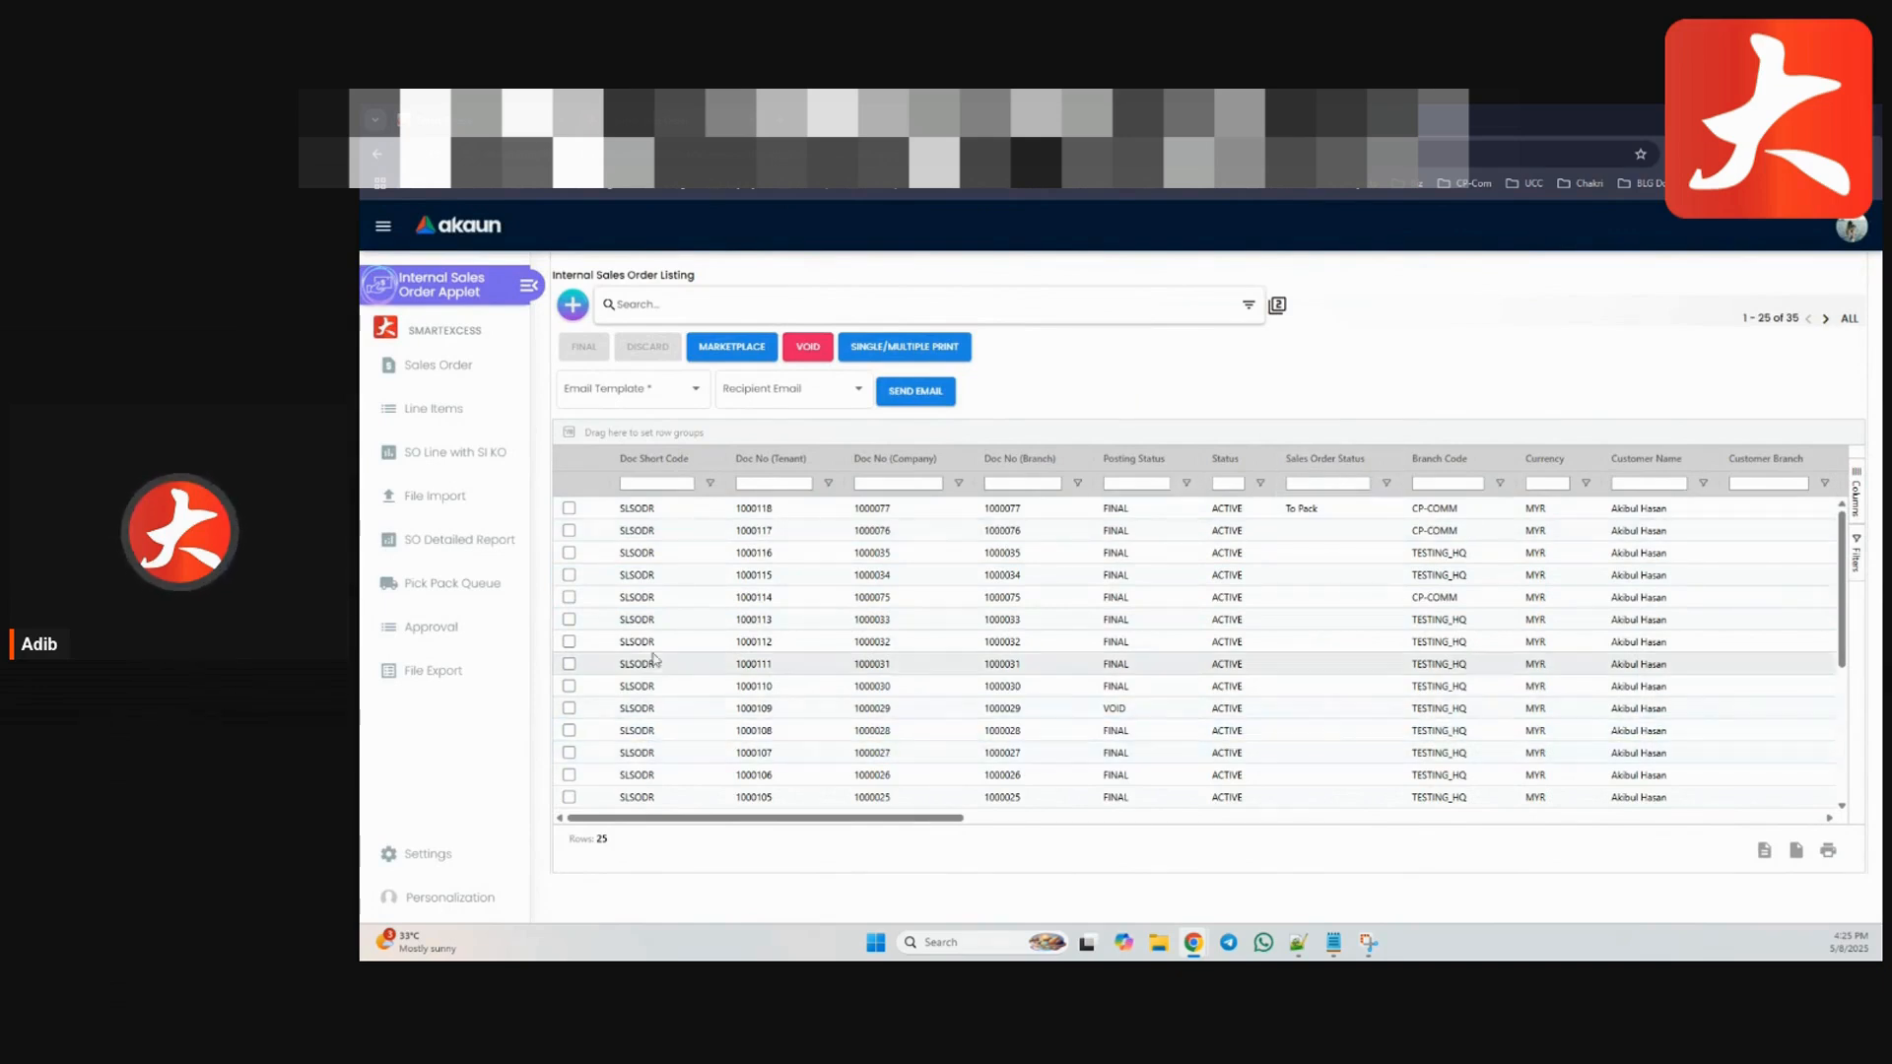
pyautogui.scroll(-2, 887, 662)
pyautogui.click(456, 861)
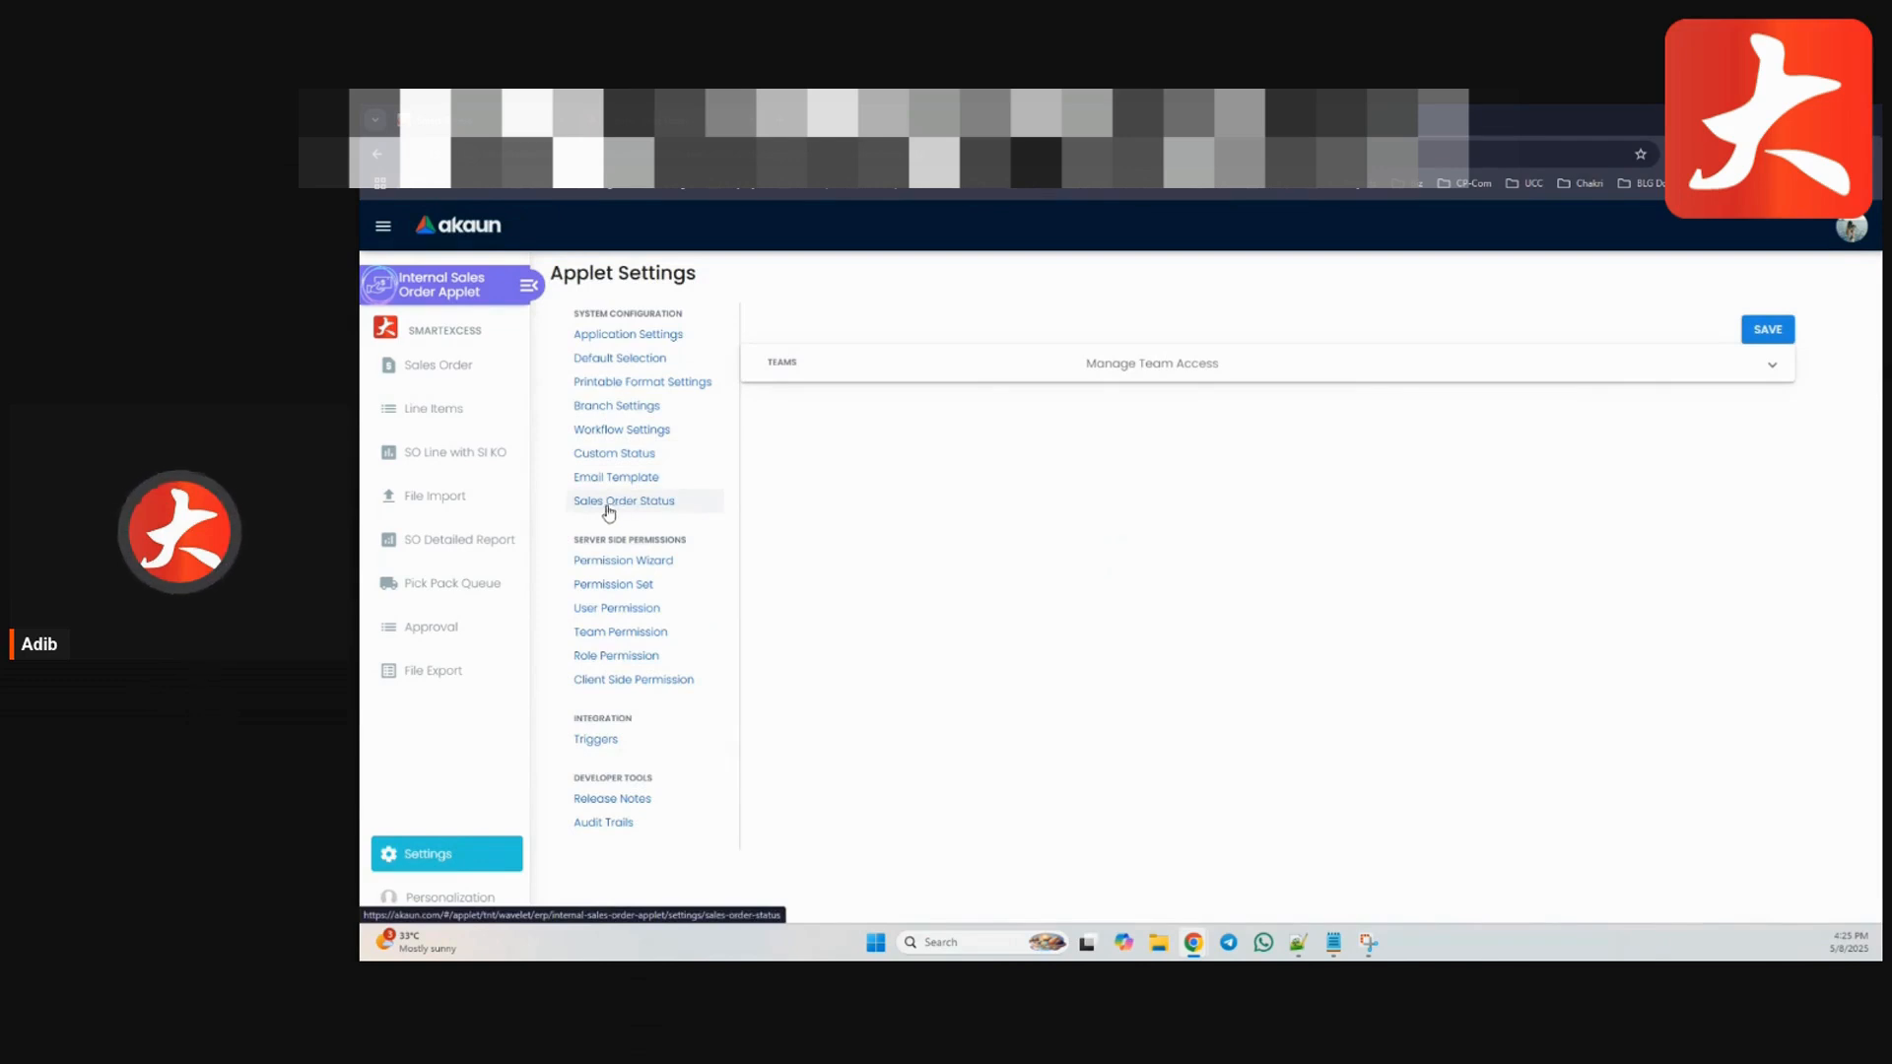
pyautogui.click(632, 511)
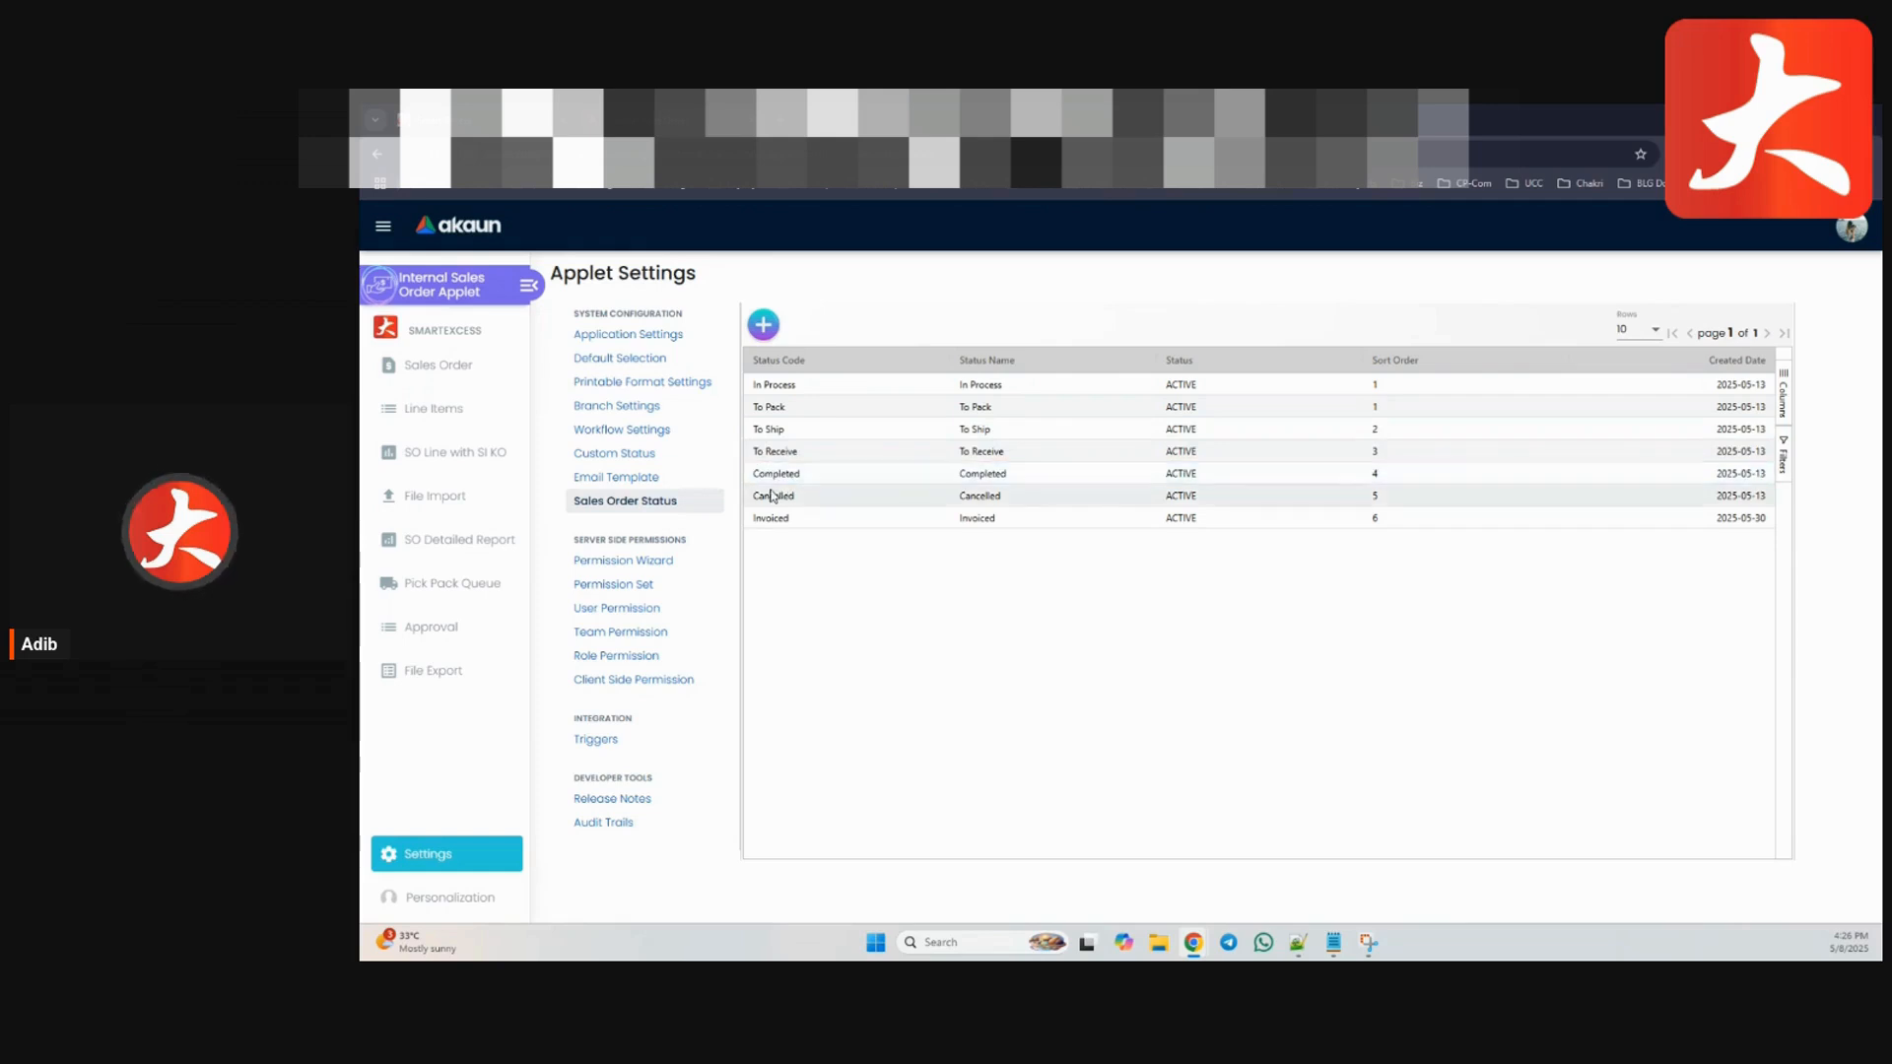
pyautogui.click(764, 326)
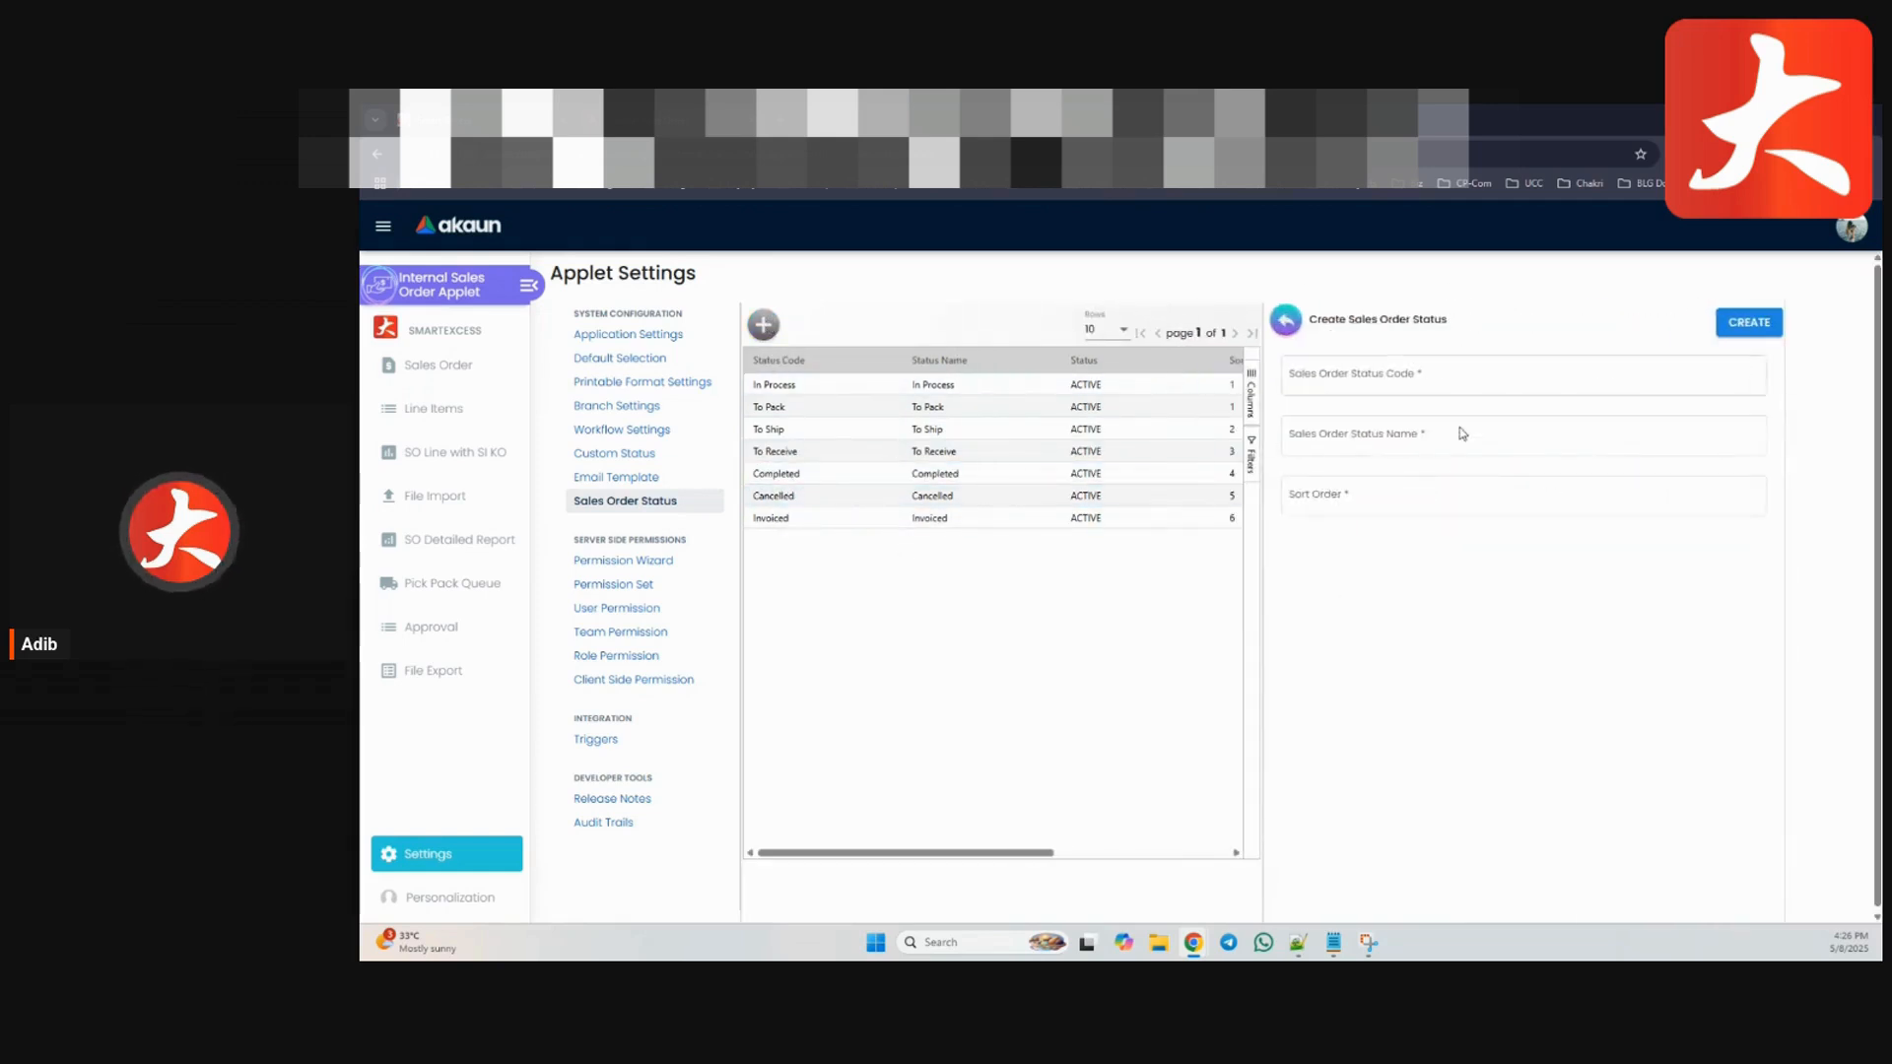
pyautogui.click(1396, 371)
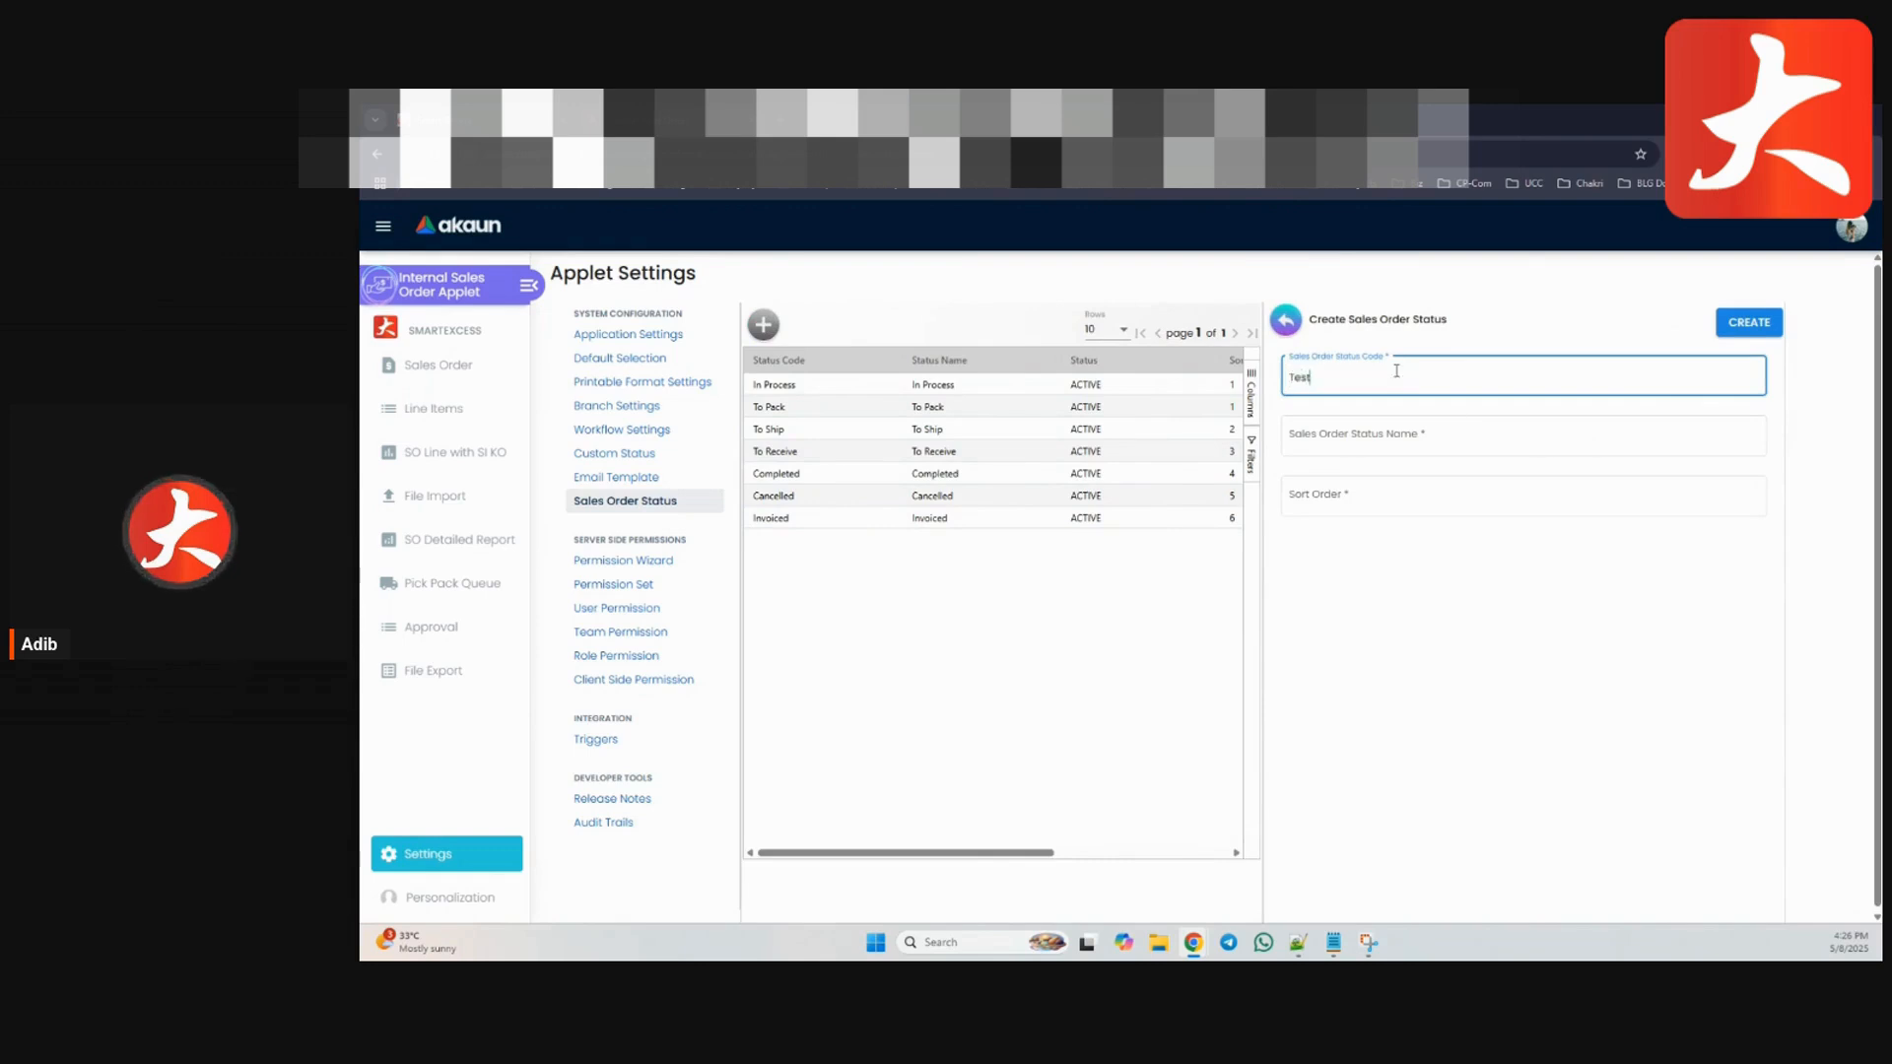
pyautogui.click(1406, 437)
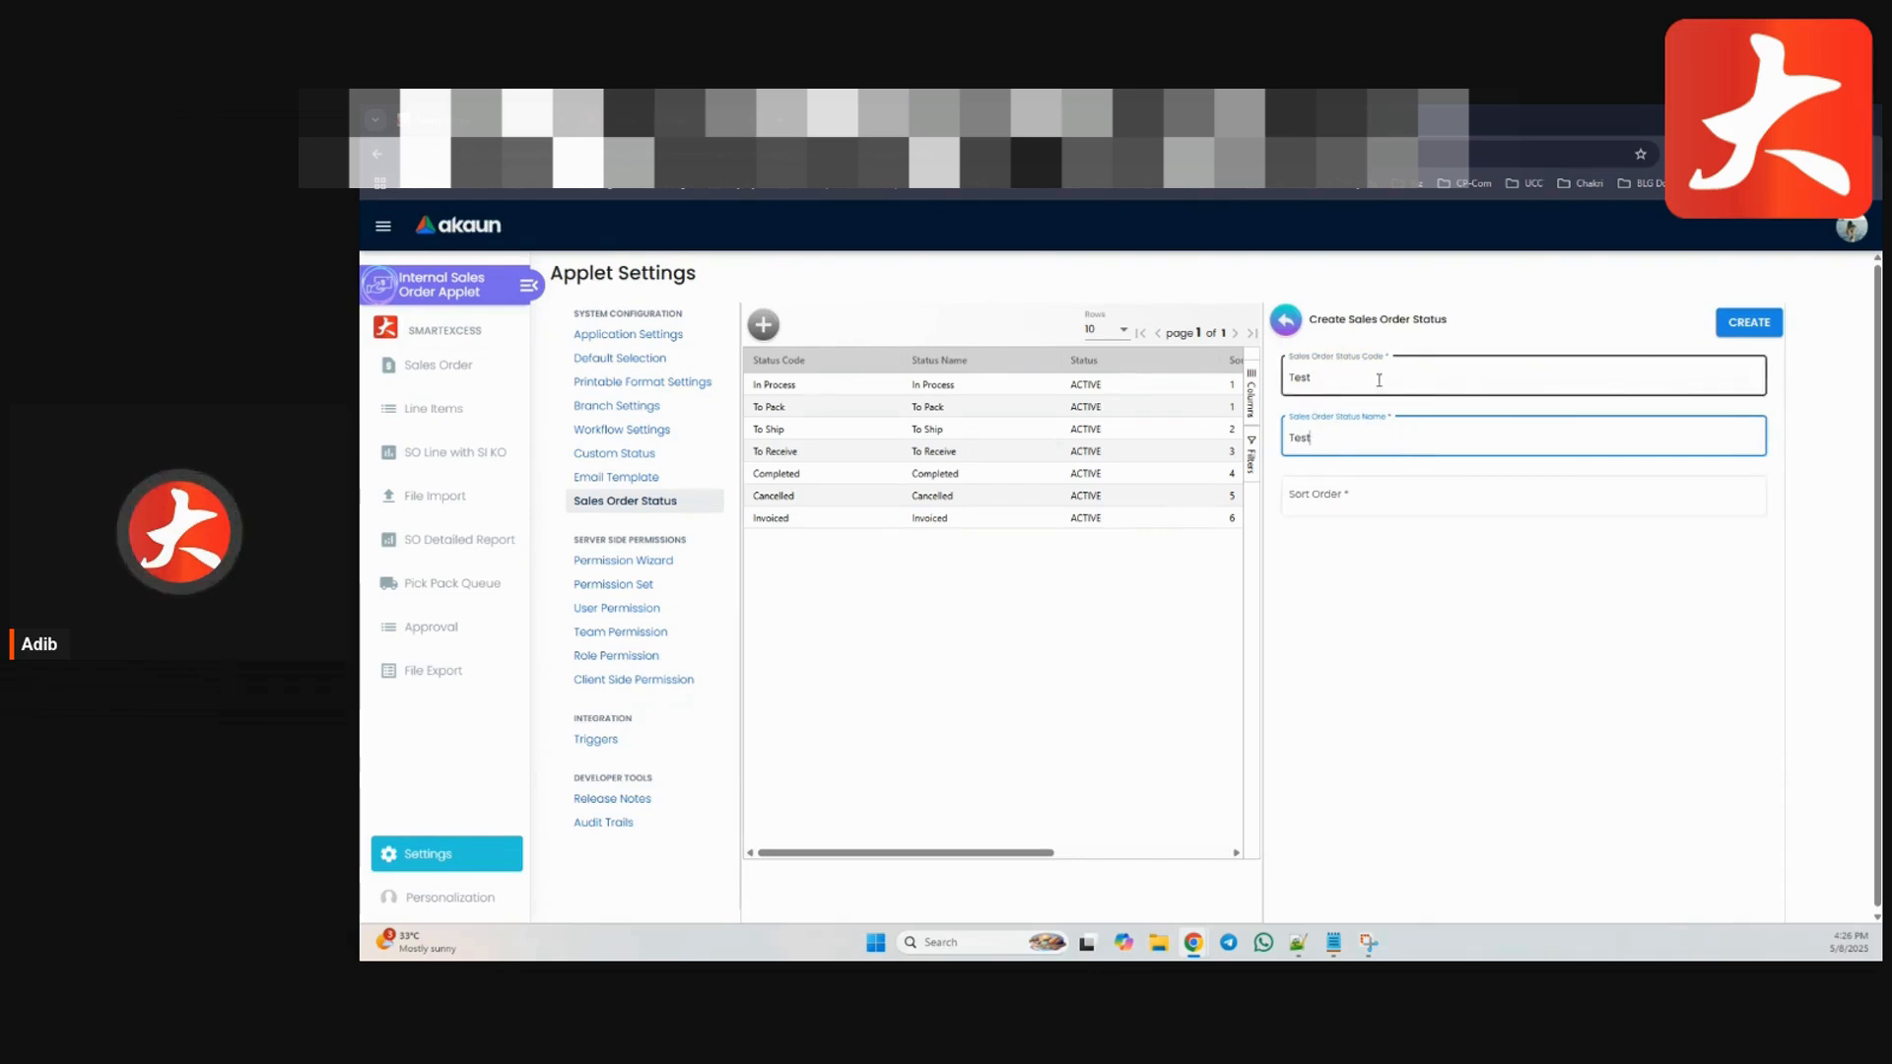
pyautogui.click(1352, 495)
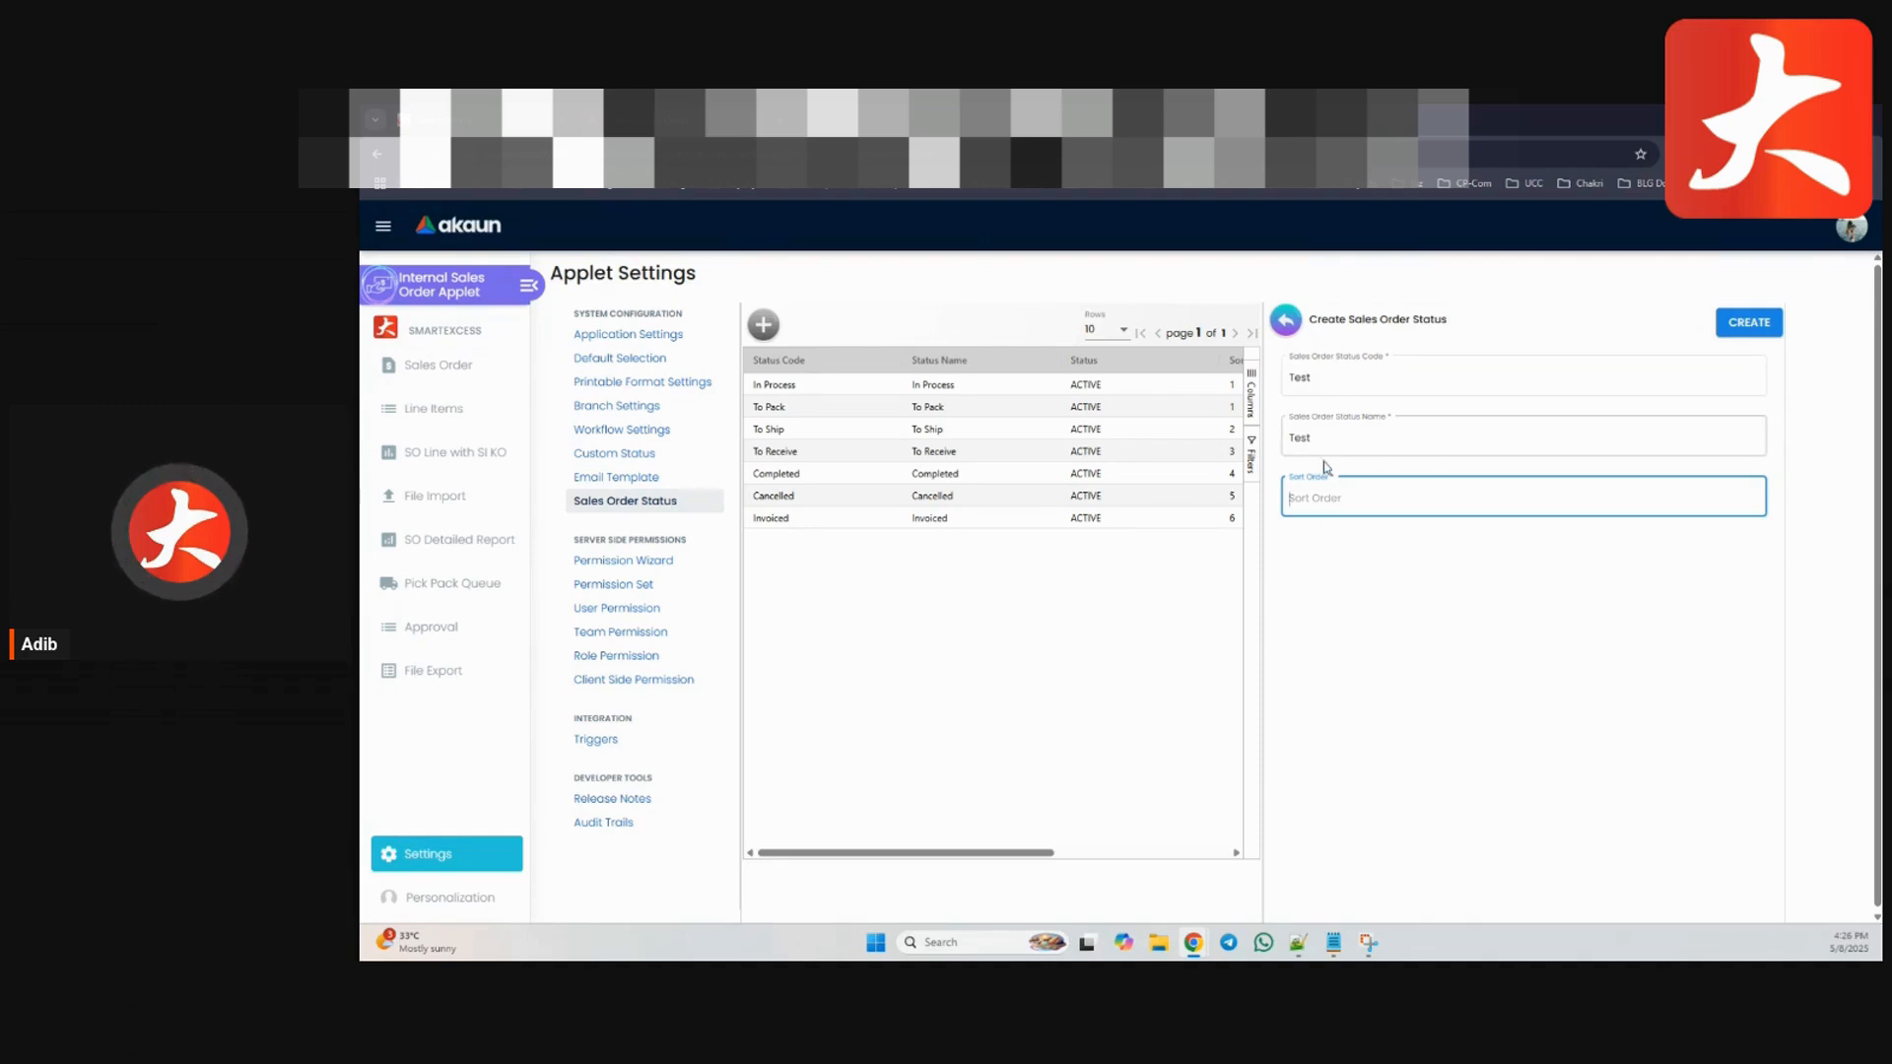
pyautogui.click(1287, 322)
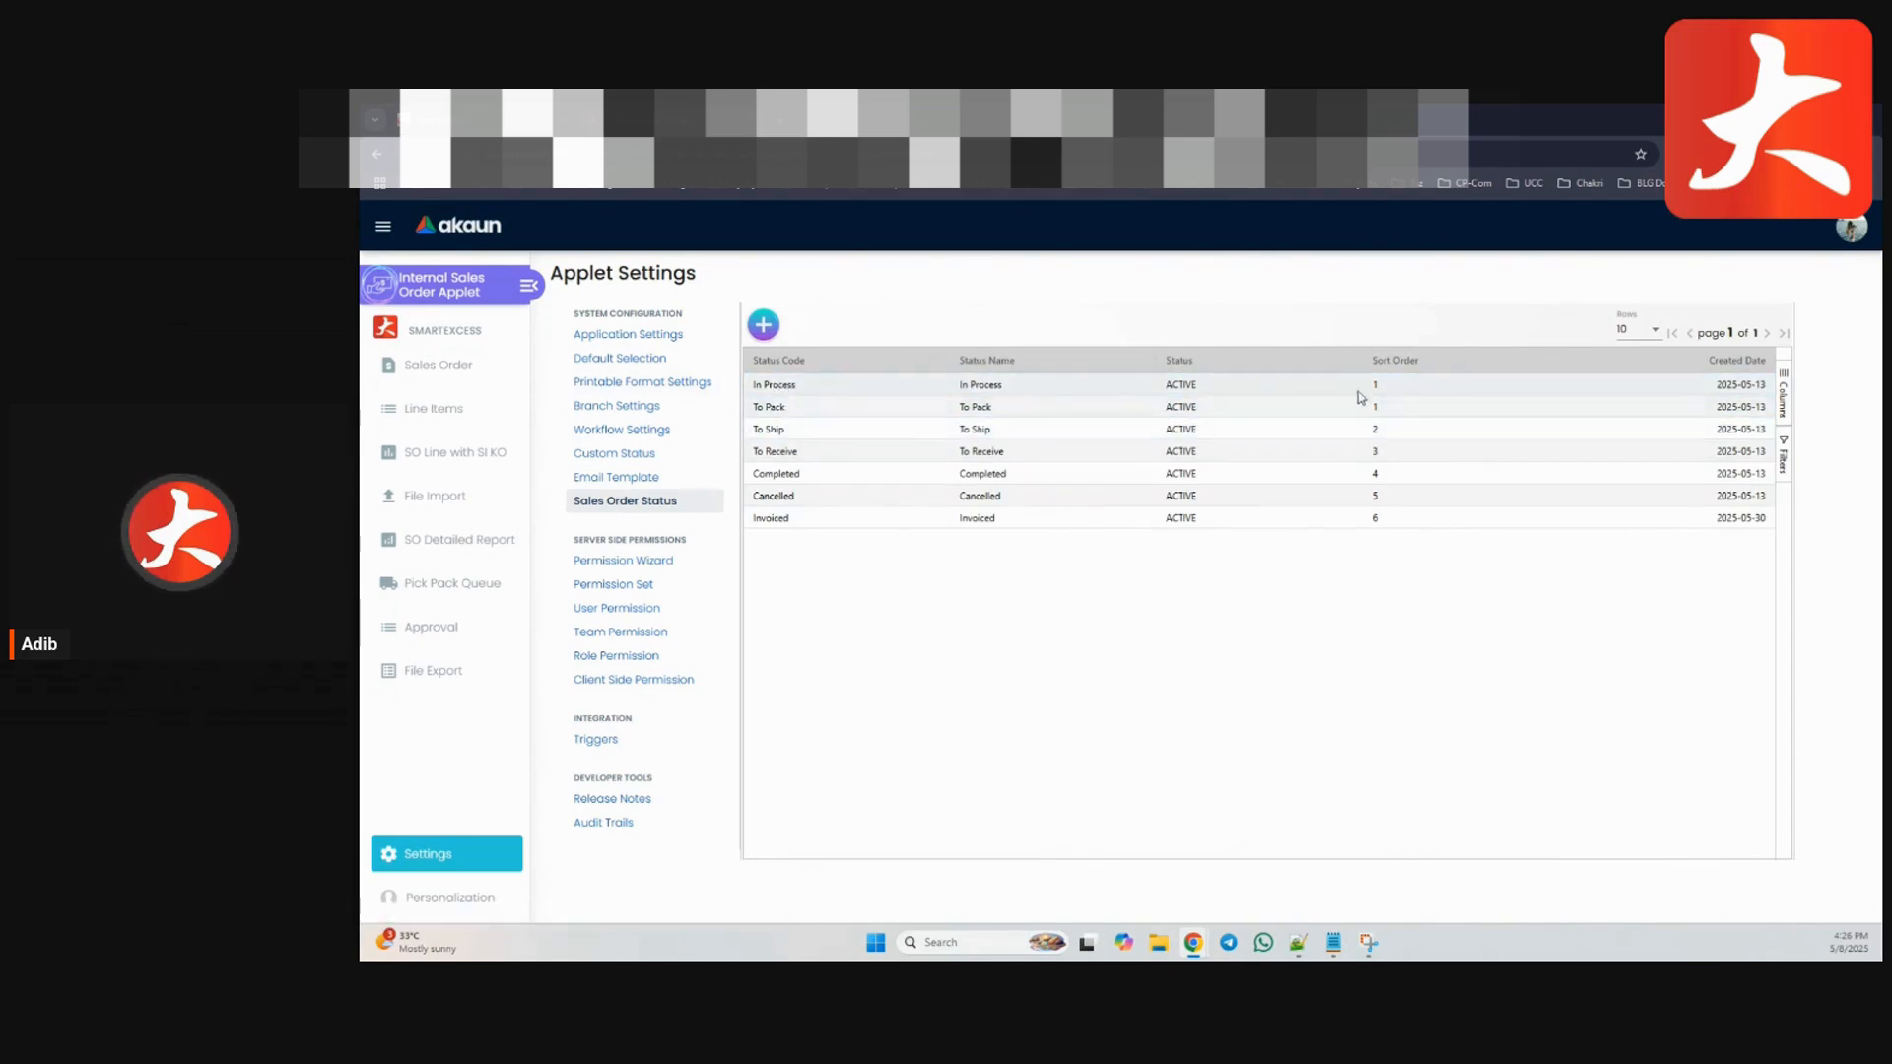
# Open the first sales order, examine the available Sales Order Status options, and return to the listing with the order saved
pyautogui.click(483, 365)
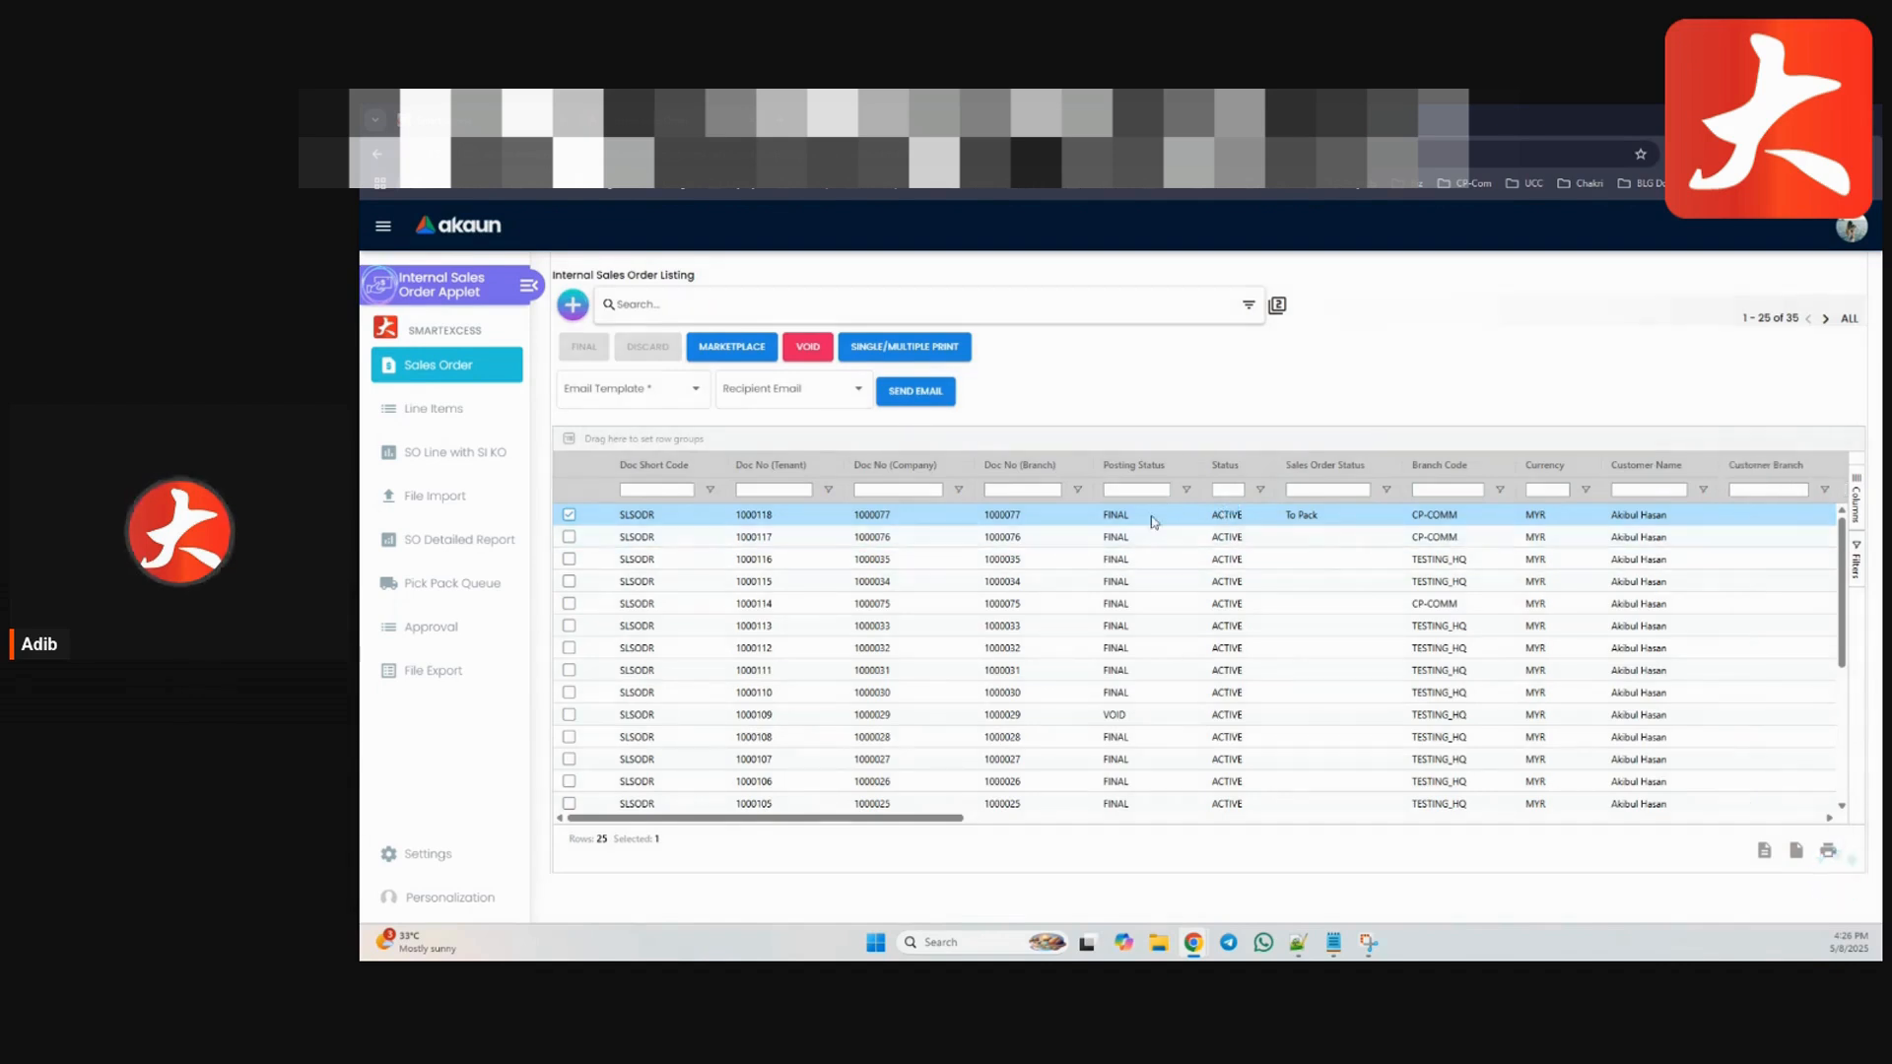
pyautogui.click(1262, 515)
pyautogui.scroll(-5, 1539, 639)
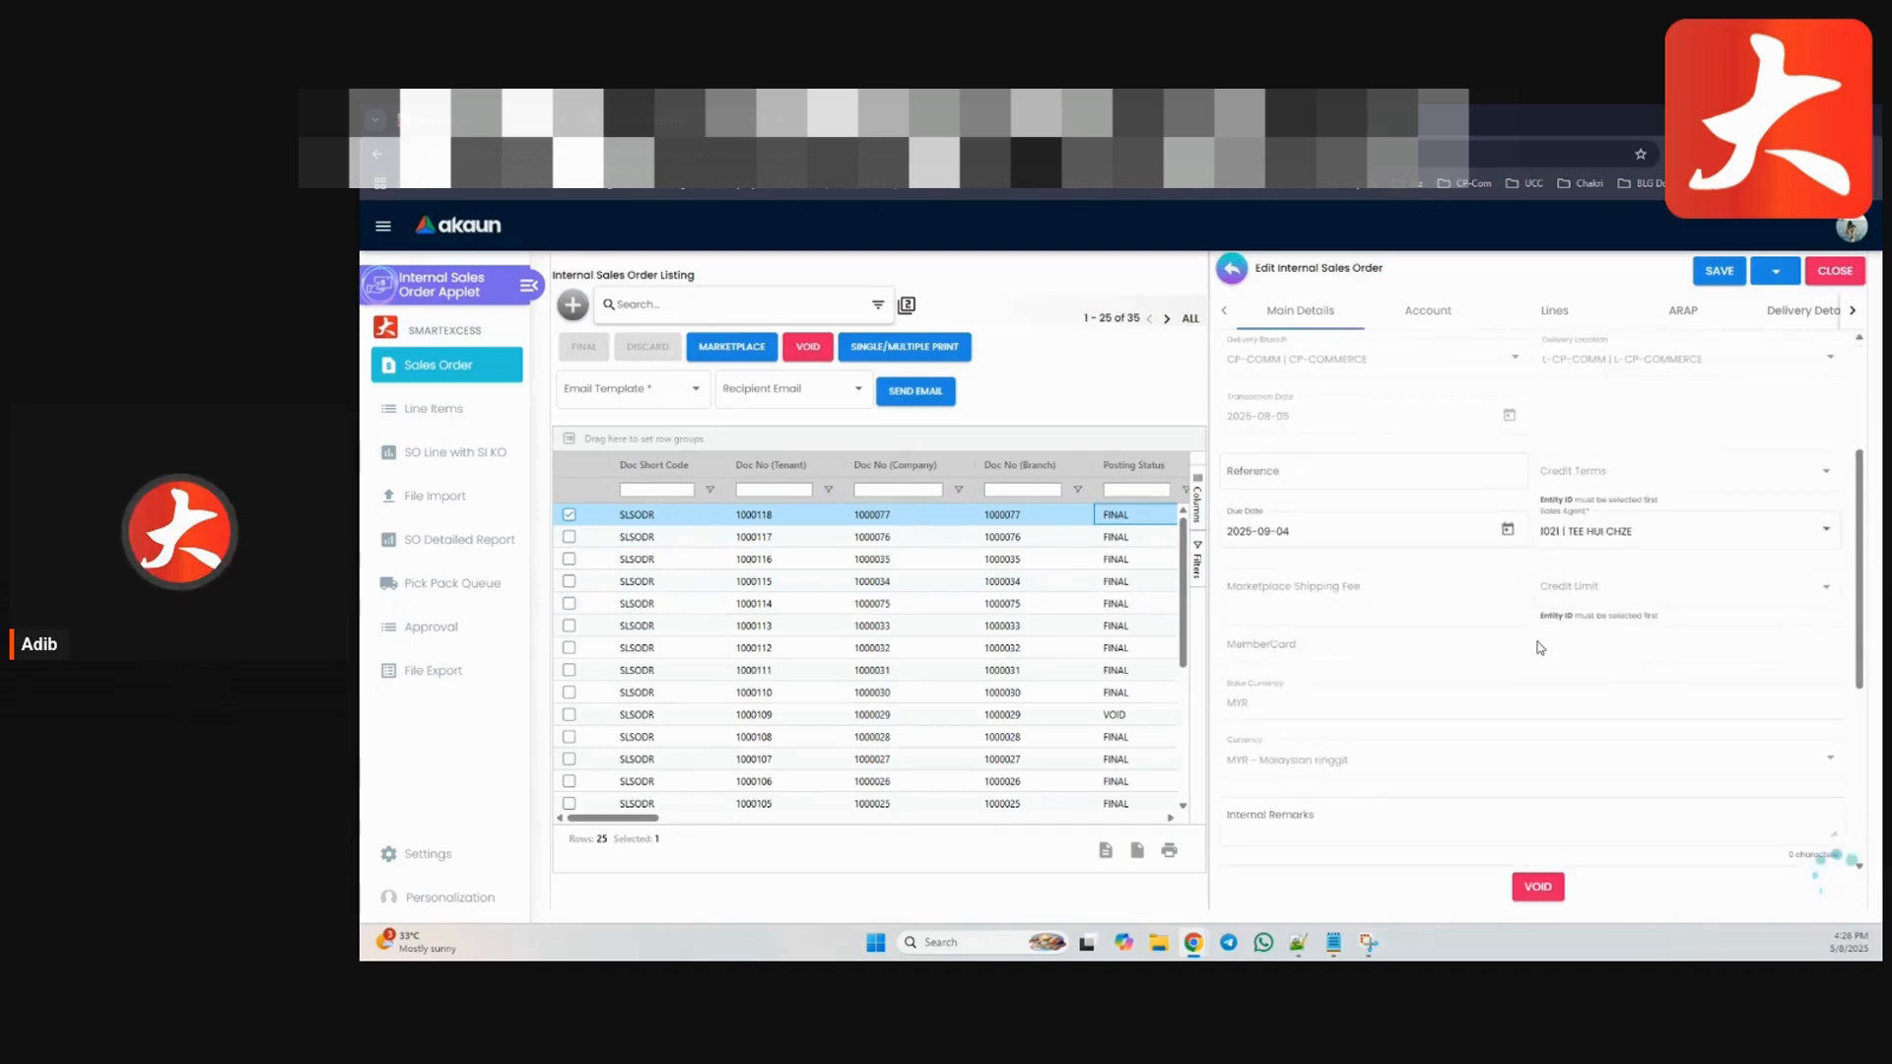
pyautogui.click(1546, 571)
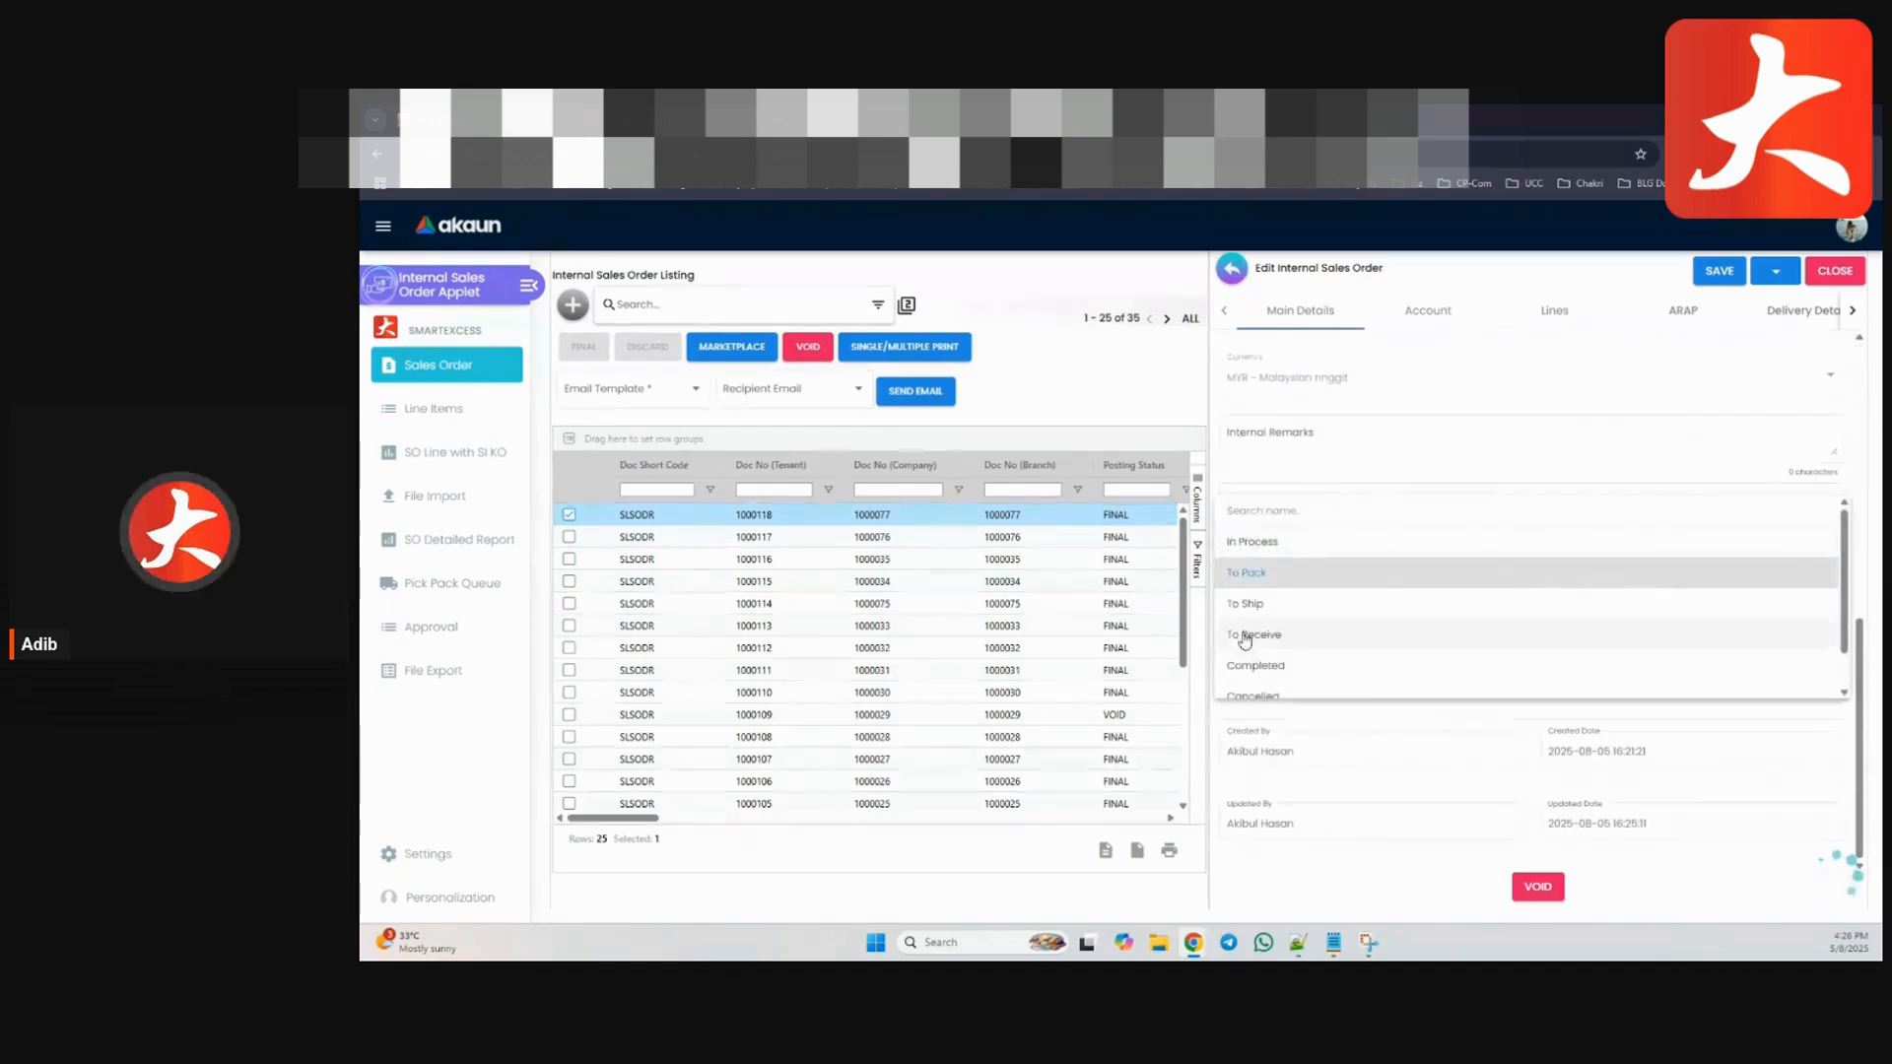
pyautogui.scroll(1, 1352, 655)
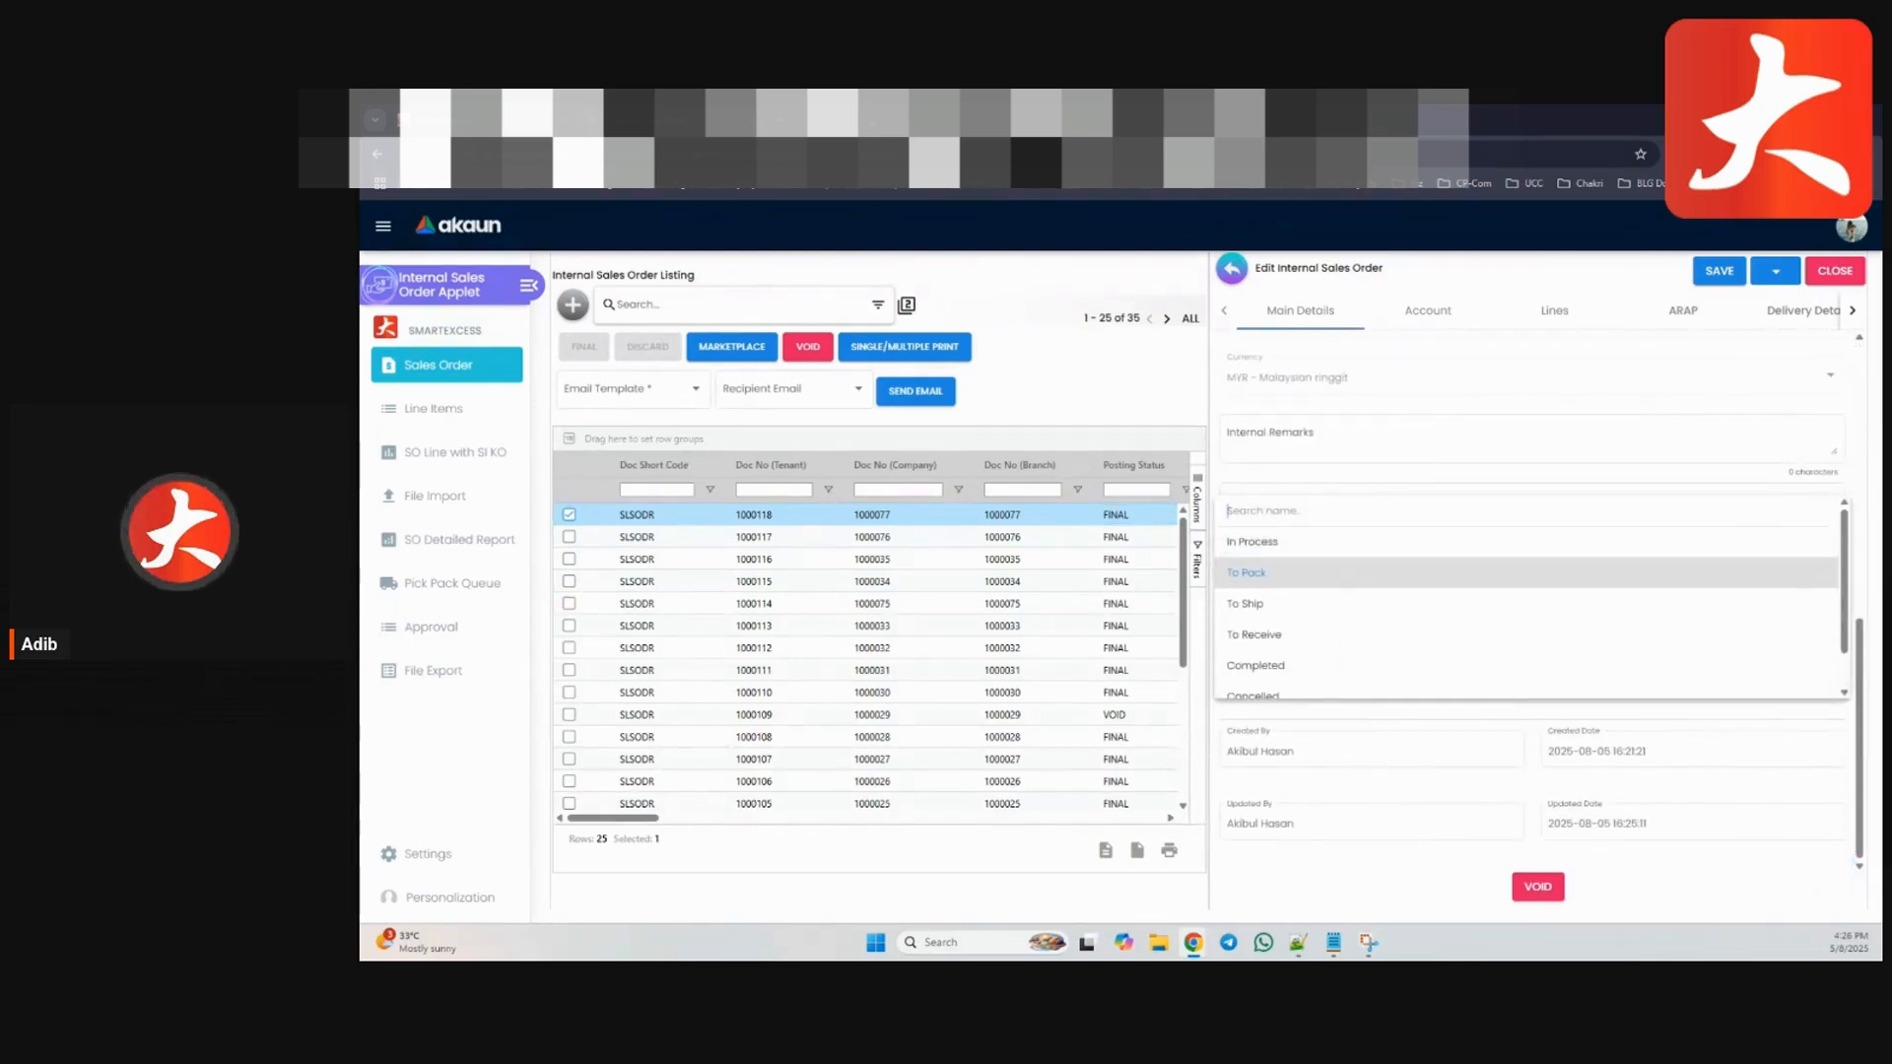
pyautogui.click(1228, 274)
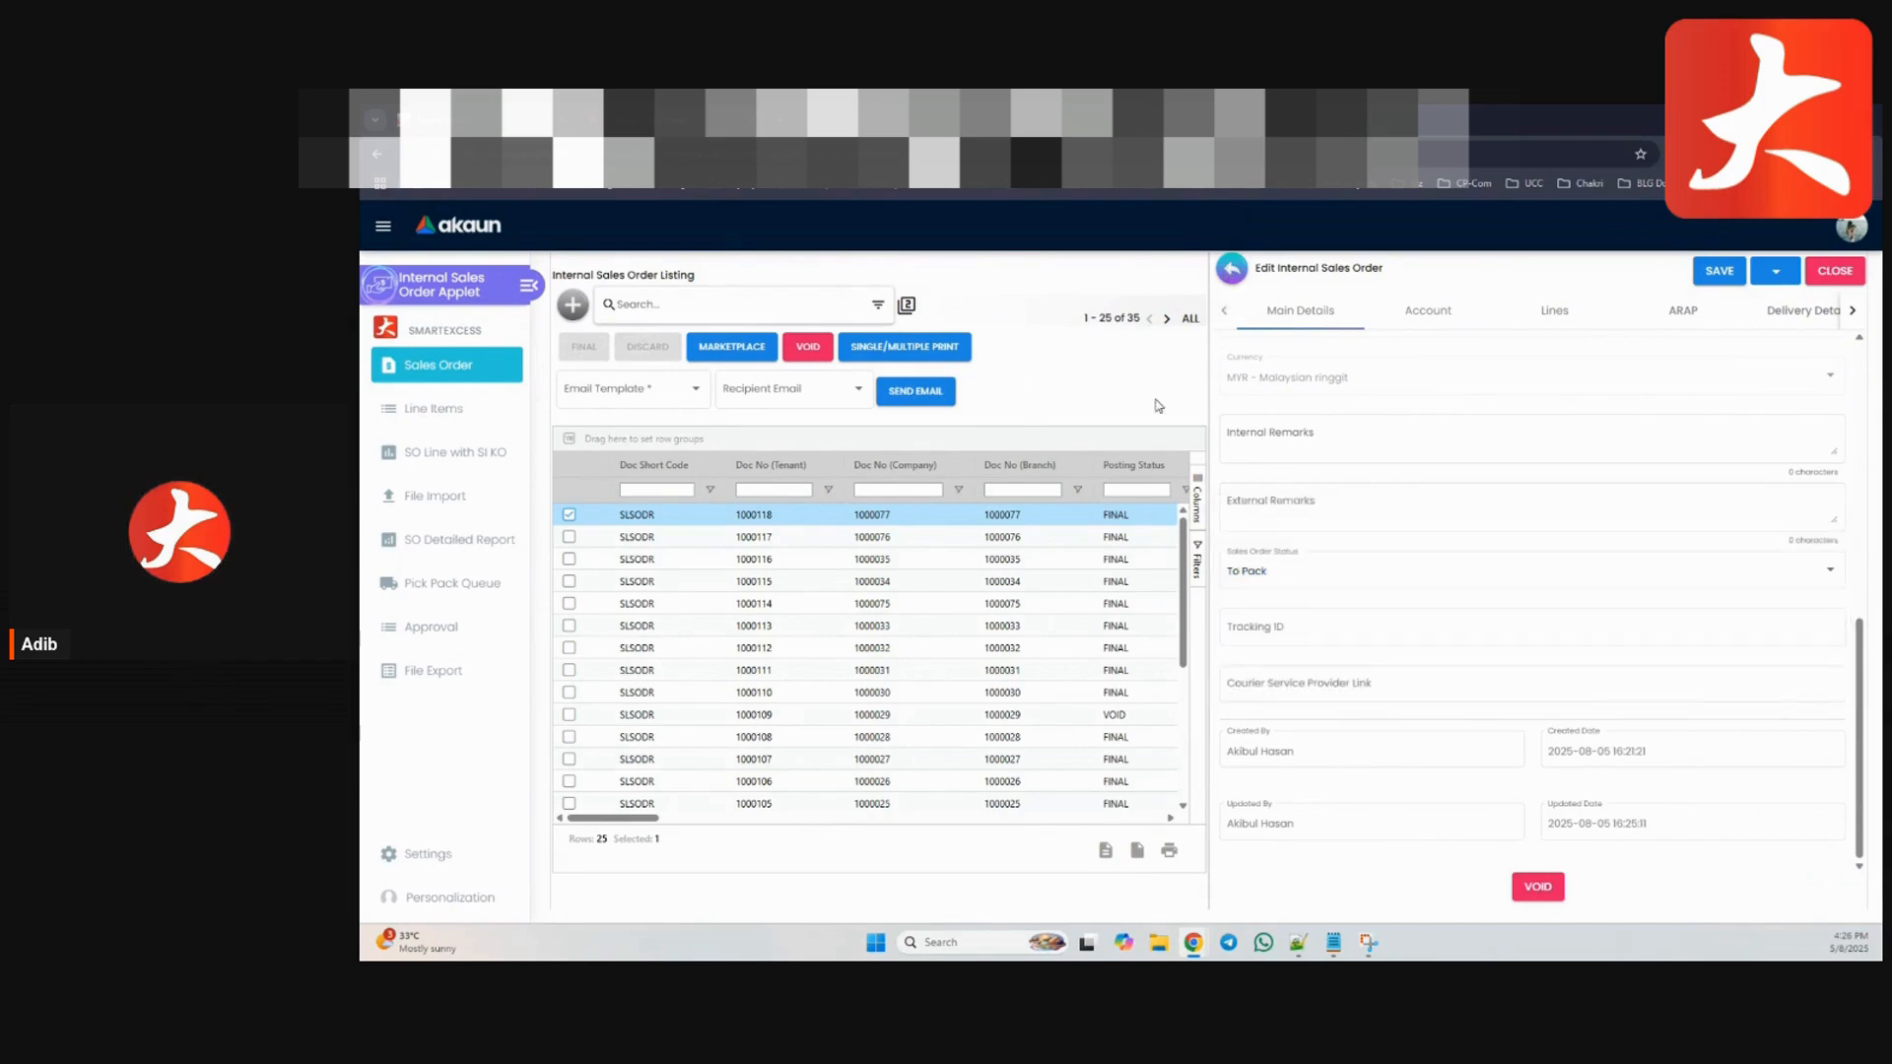
pyautogui.click(1234, 276)
pyautogui.click(1074, 598)
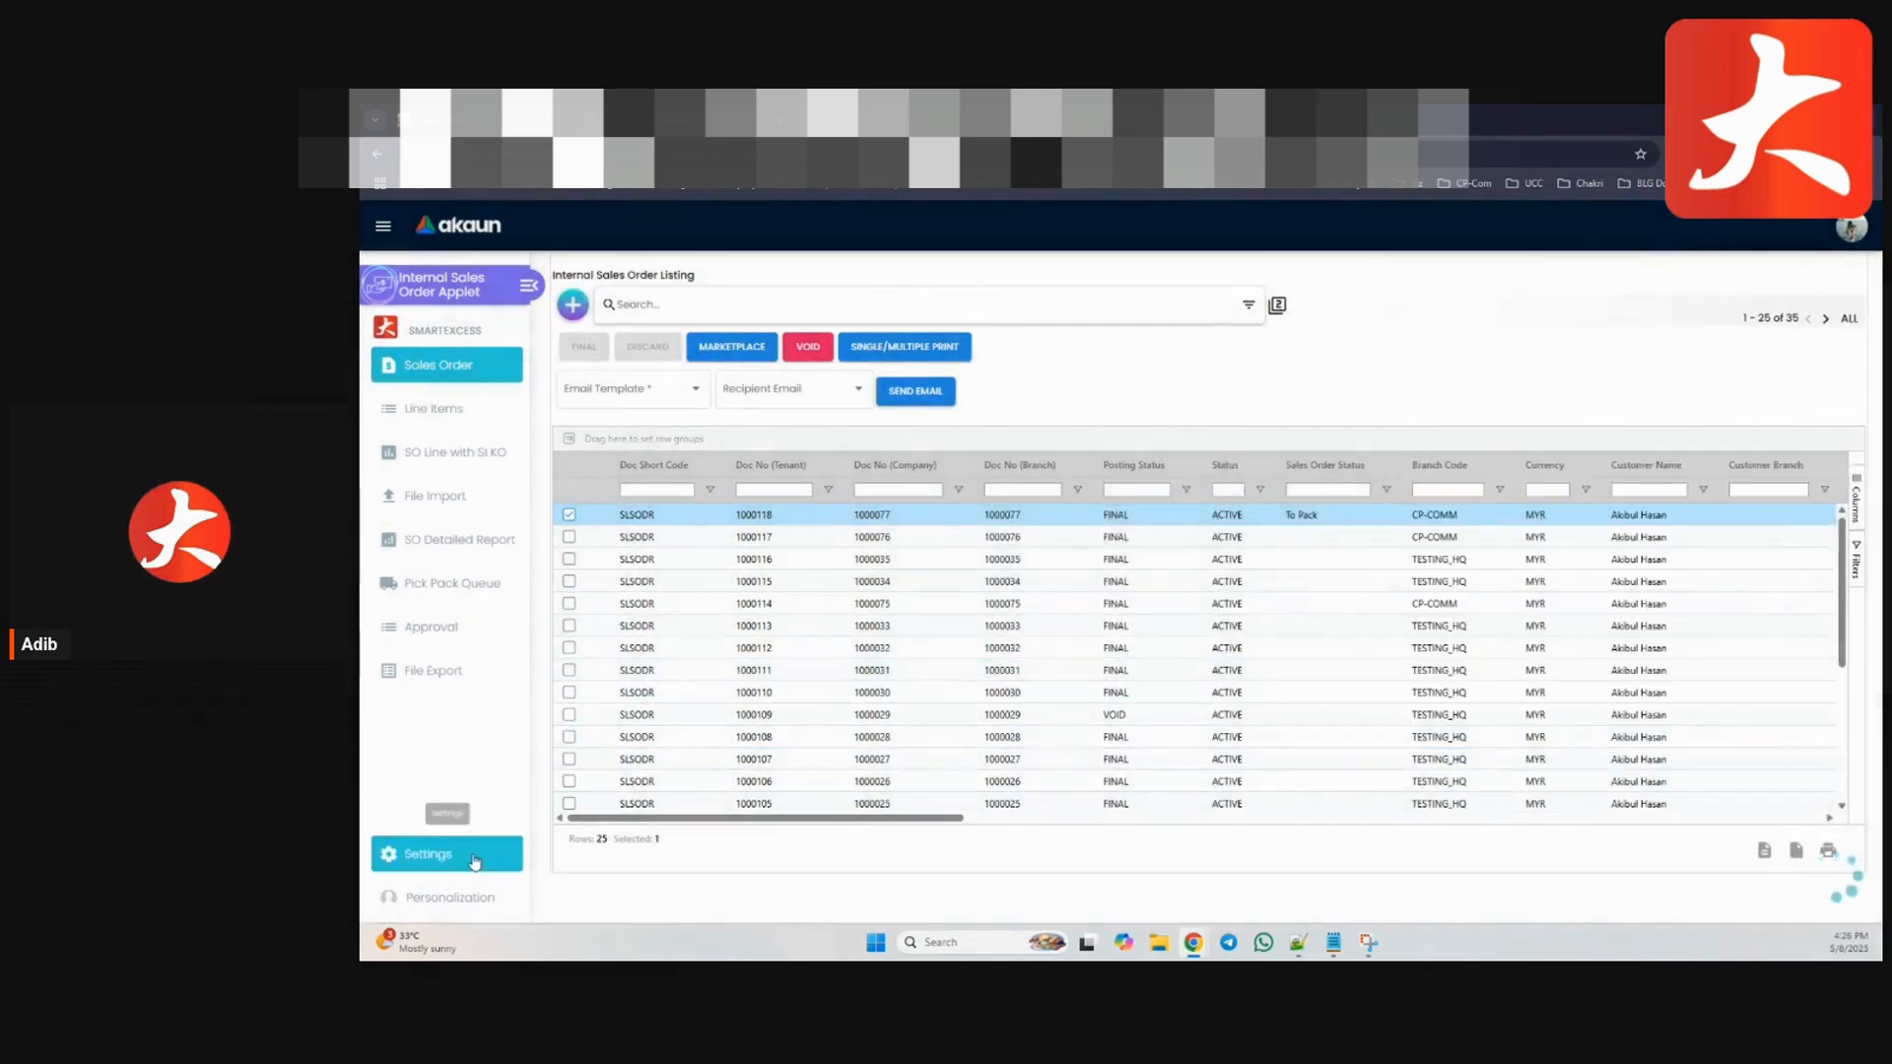
# Create a new sales order status in the applet settings with code Test, name Test and sort order 7
pyautogui.click(463, 855)
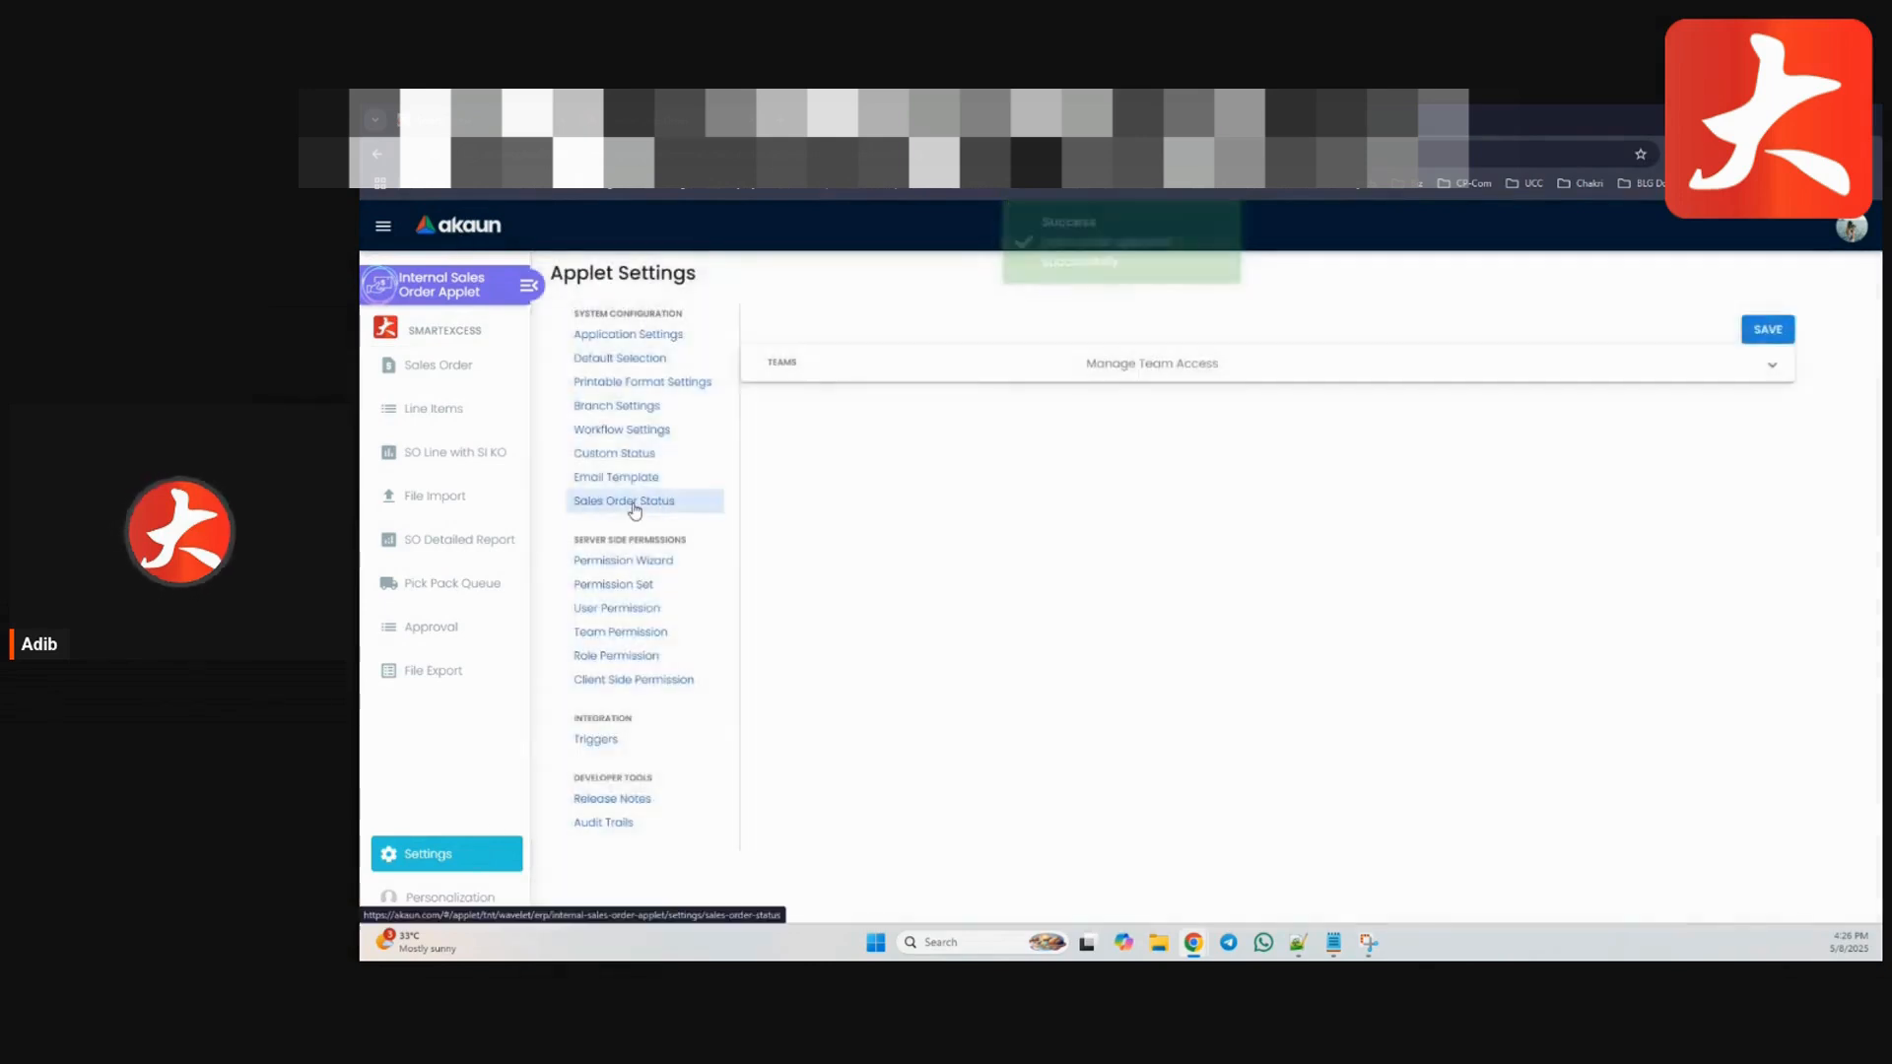
pyautogui.click(627, 501)
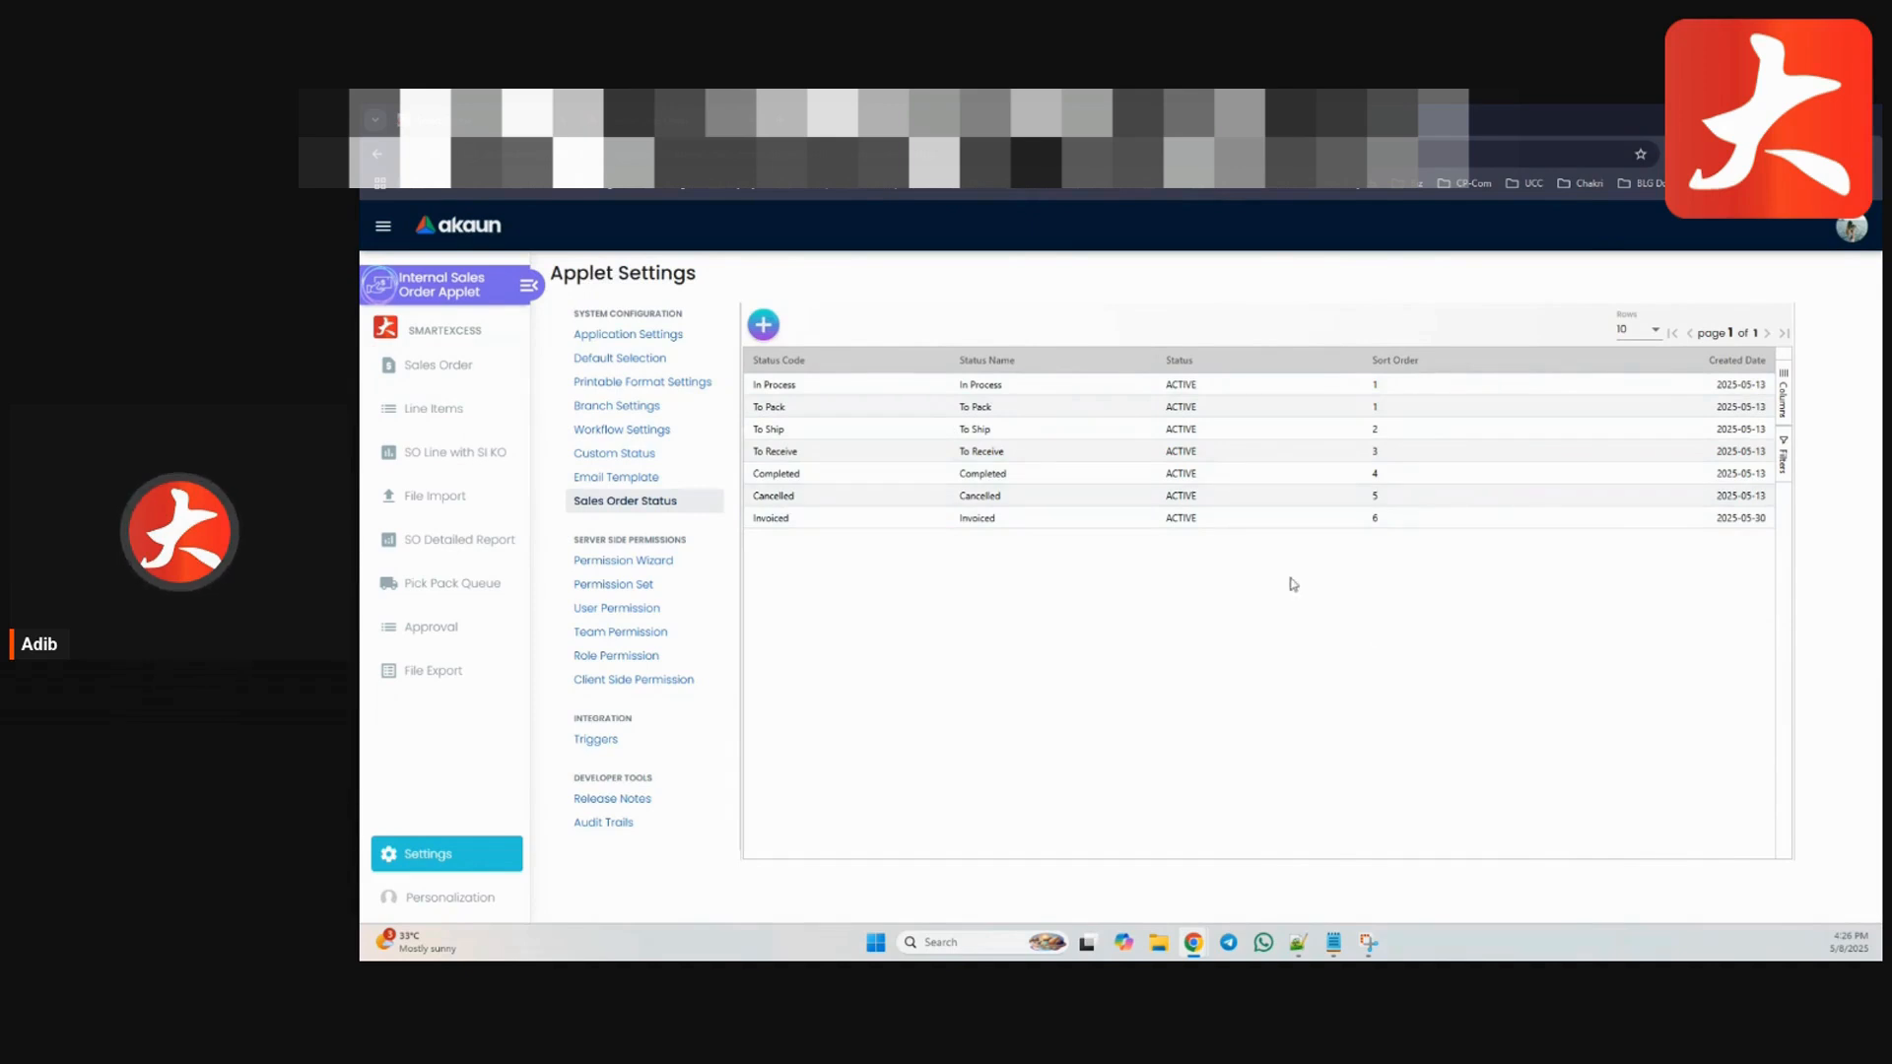
pyautogui.click(754, 330)
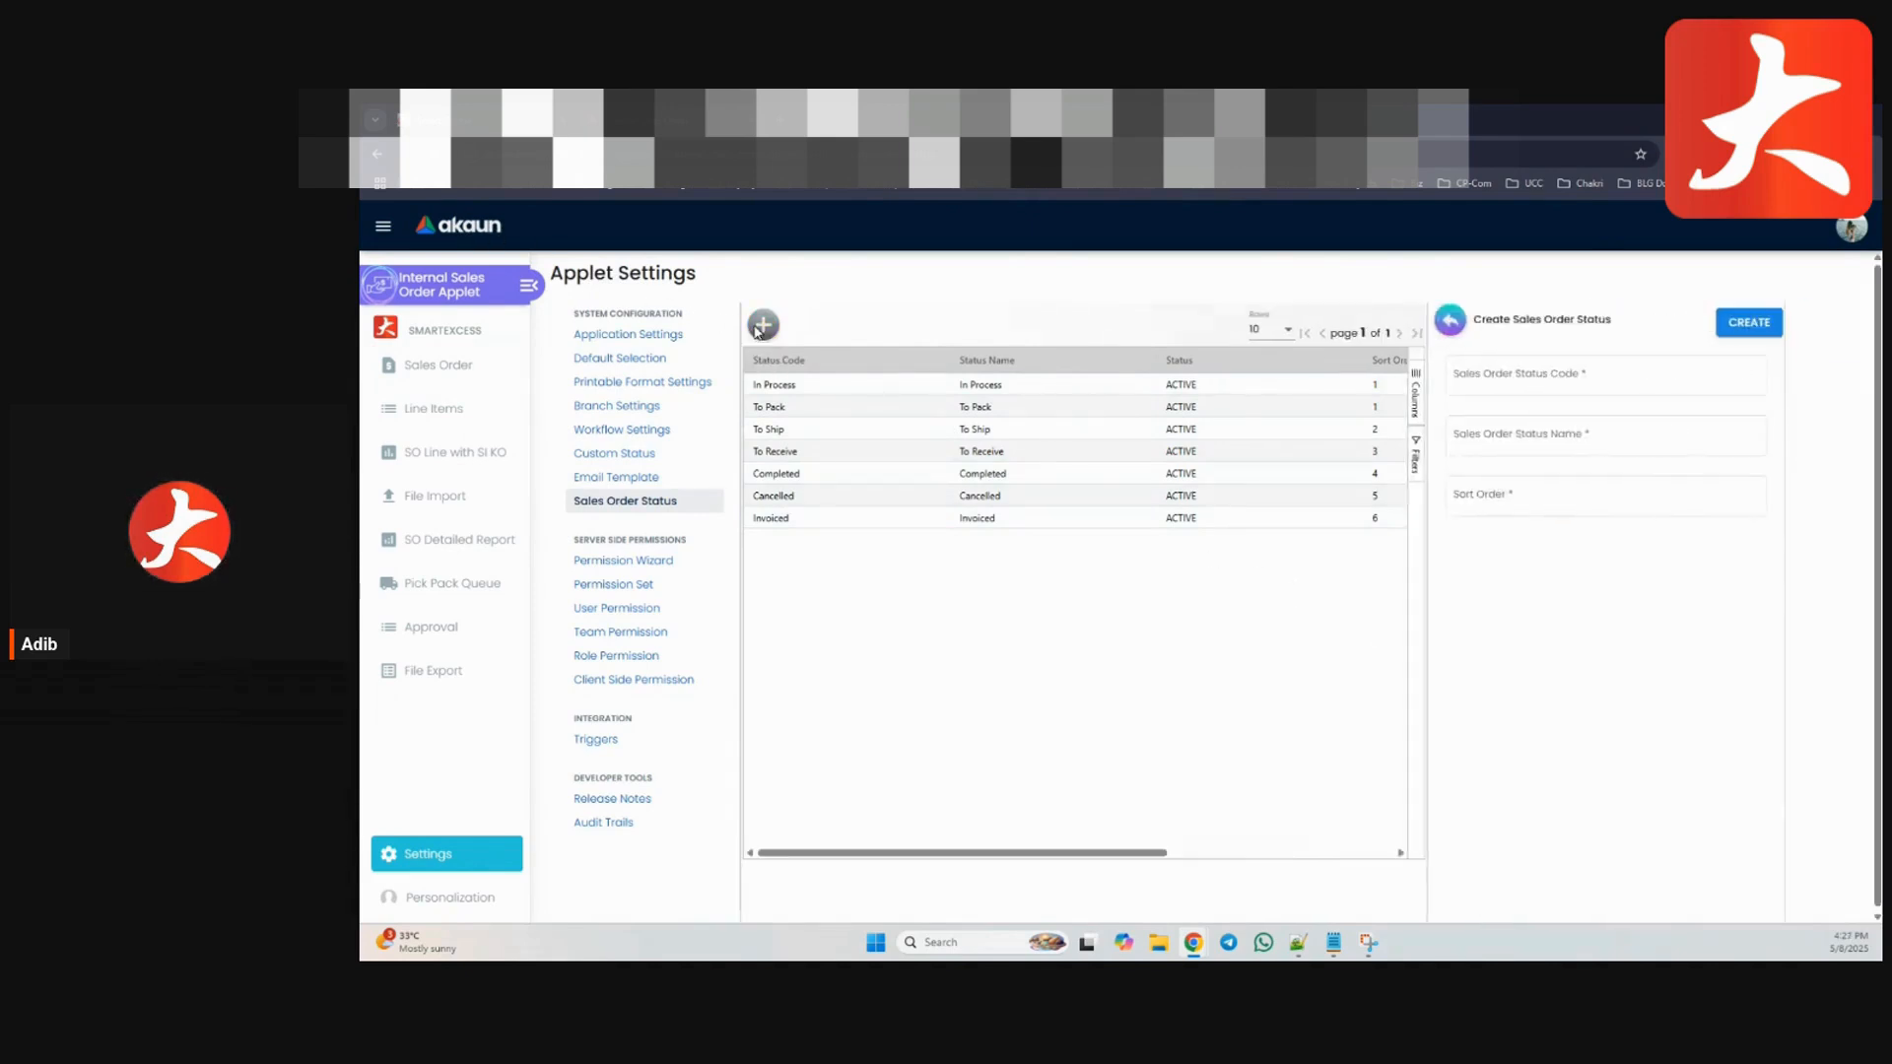
pyautogui.click(1370, 393)
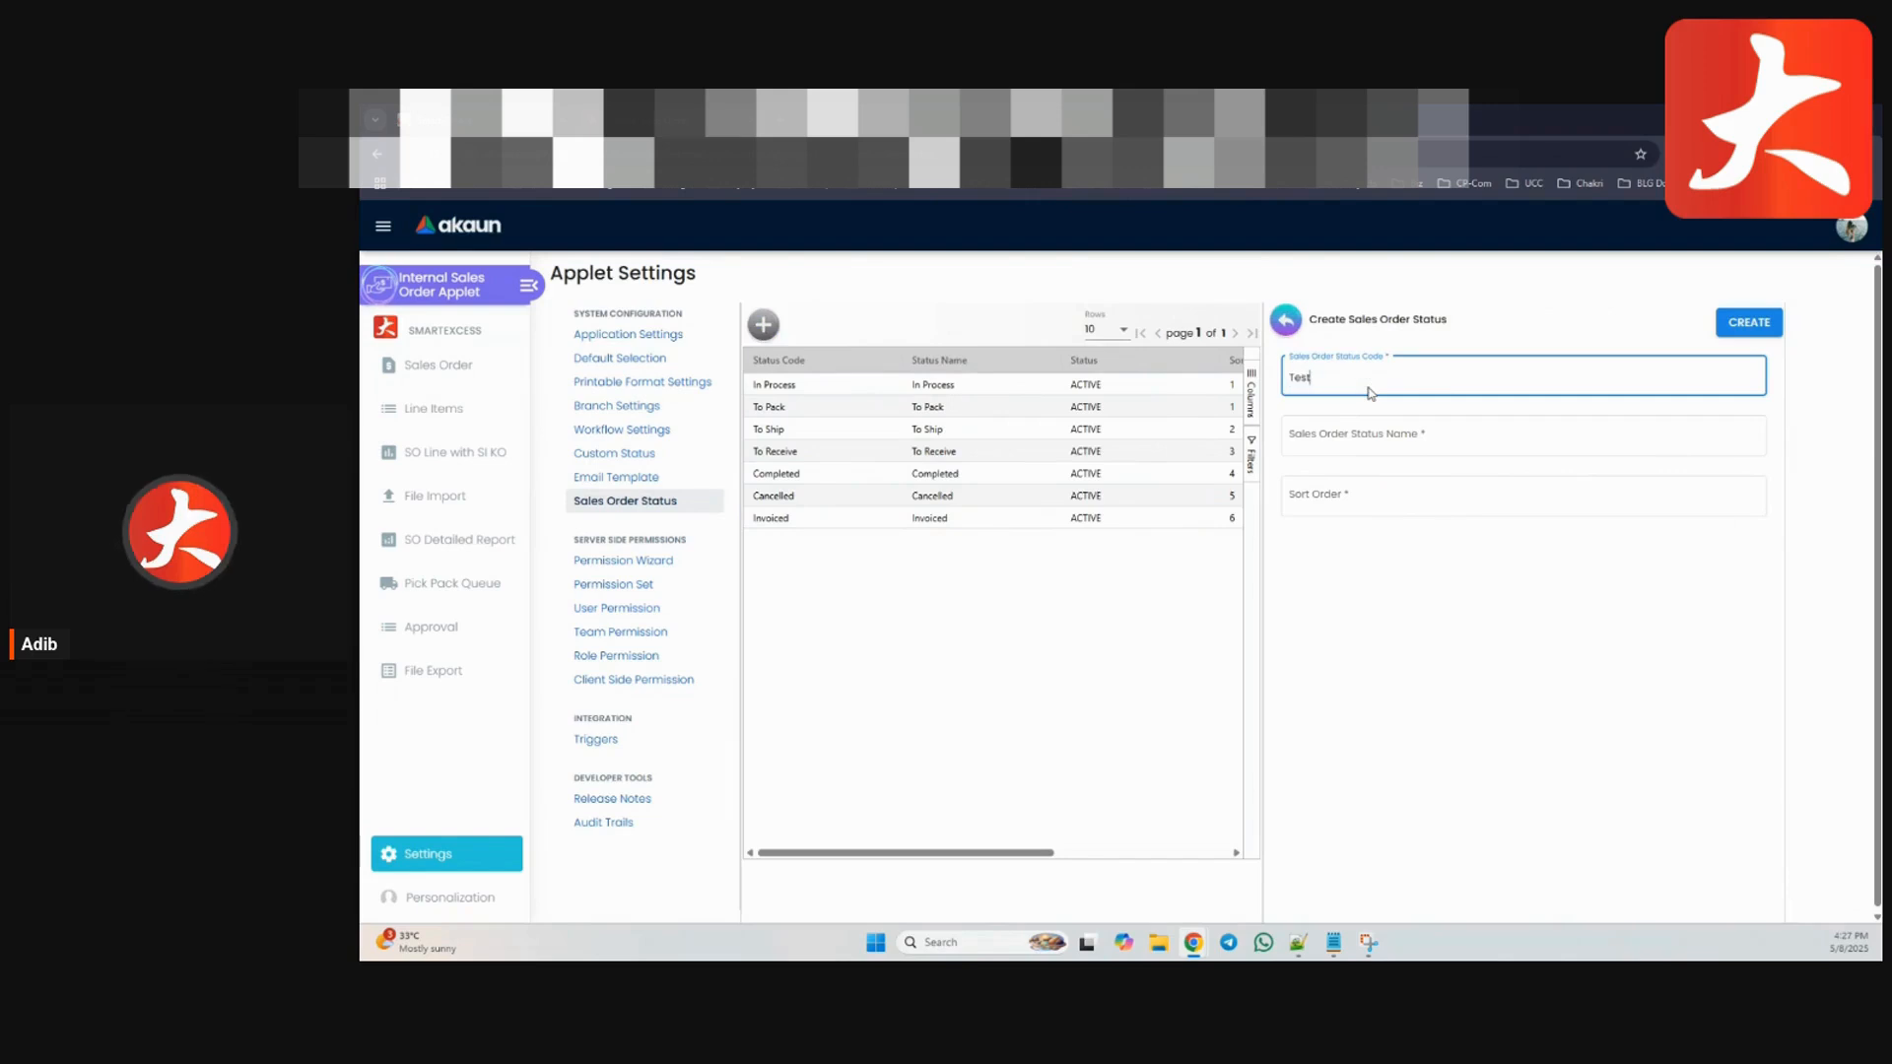
pyautogui.click(1396, 433)
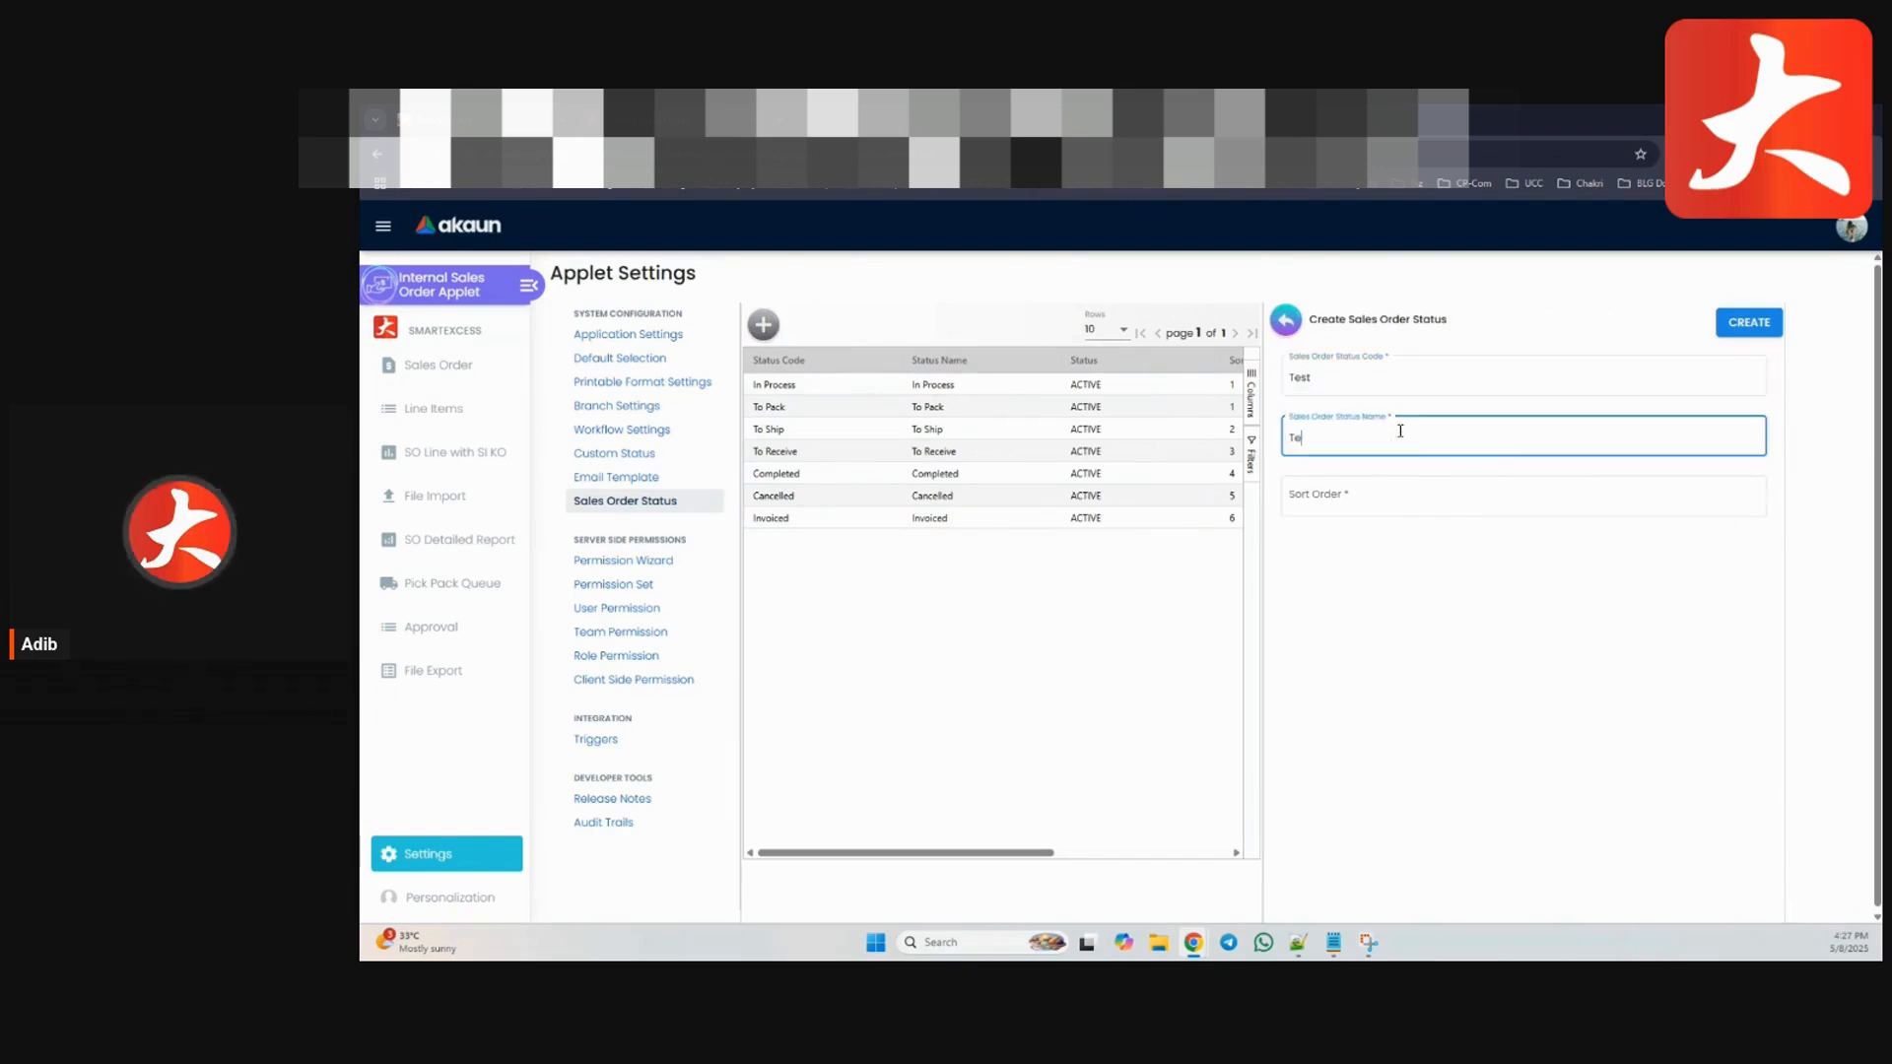
pyautogui.click(1321, 380)
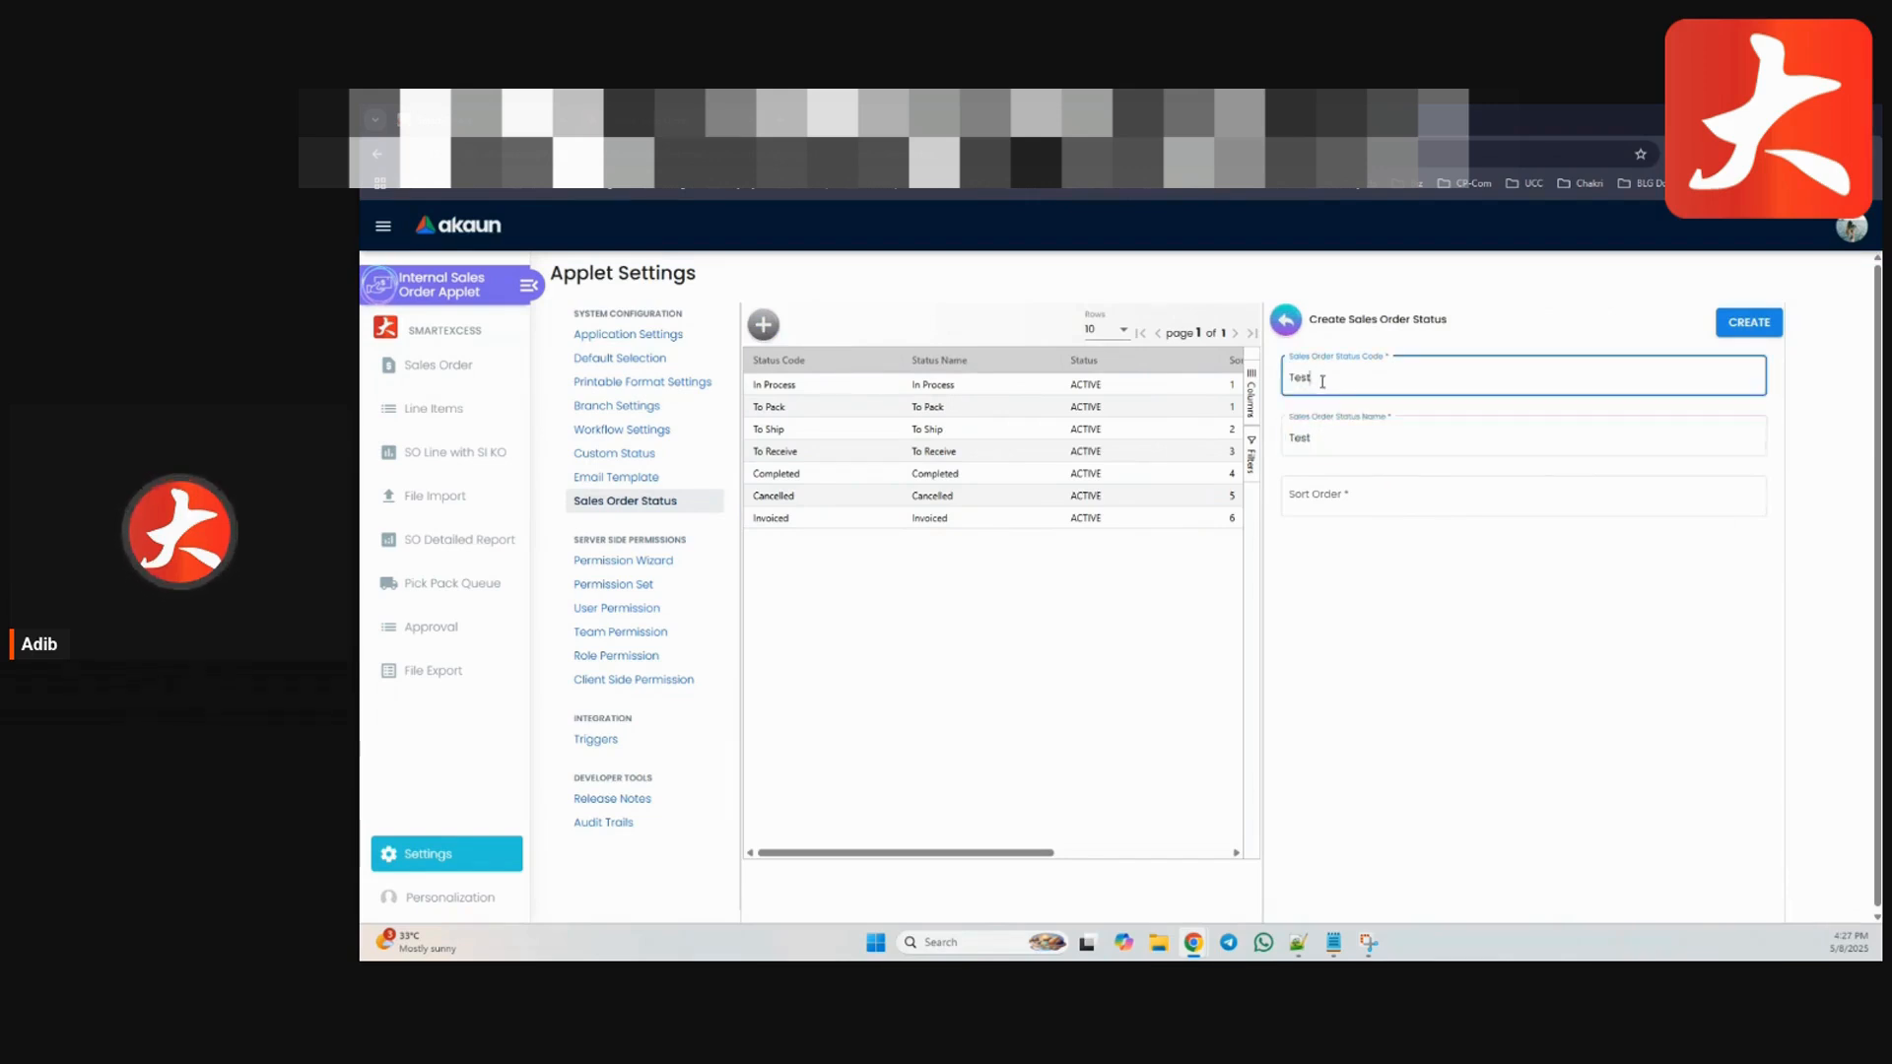
pyautogui.click(1347, 452)
pyautogui.click(1351, 513)
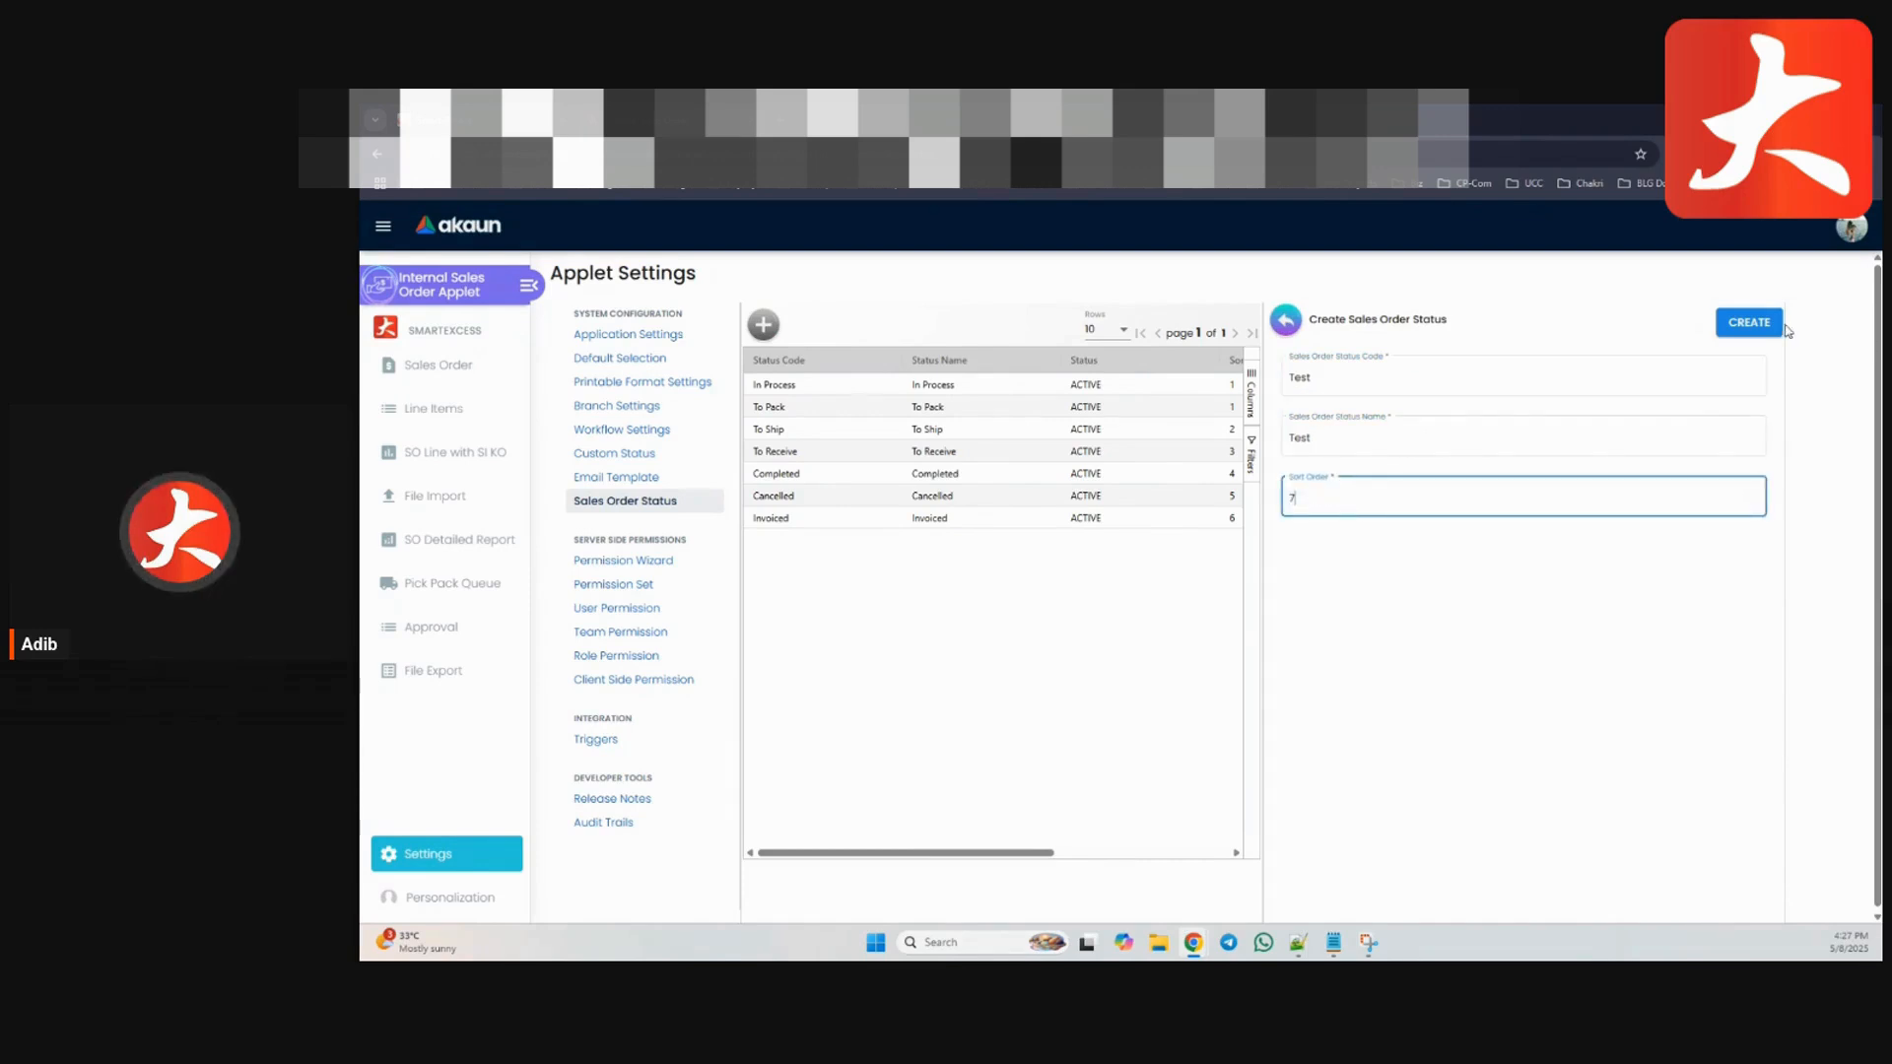
pyautogui.click(1747, 326)
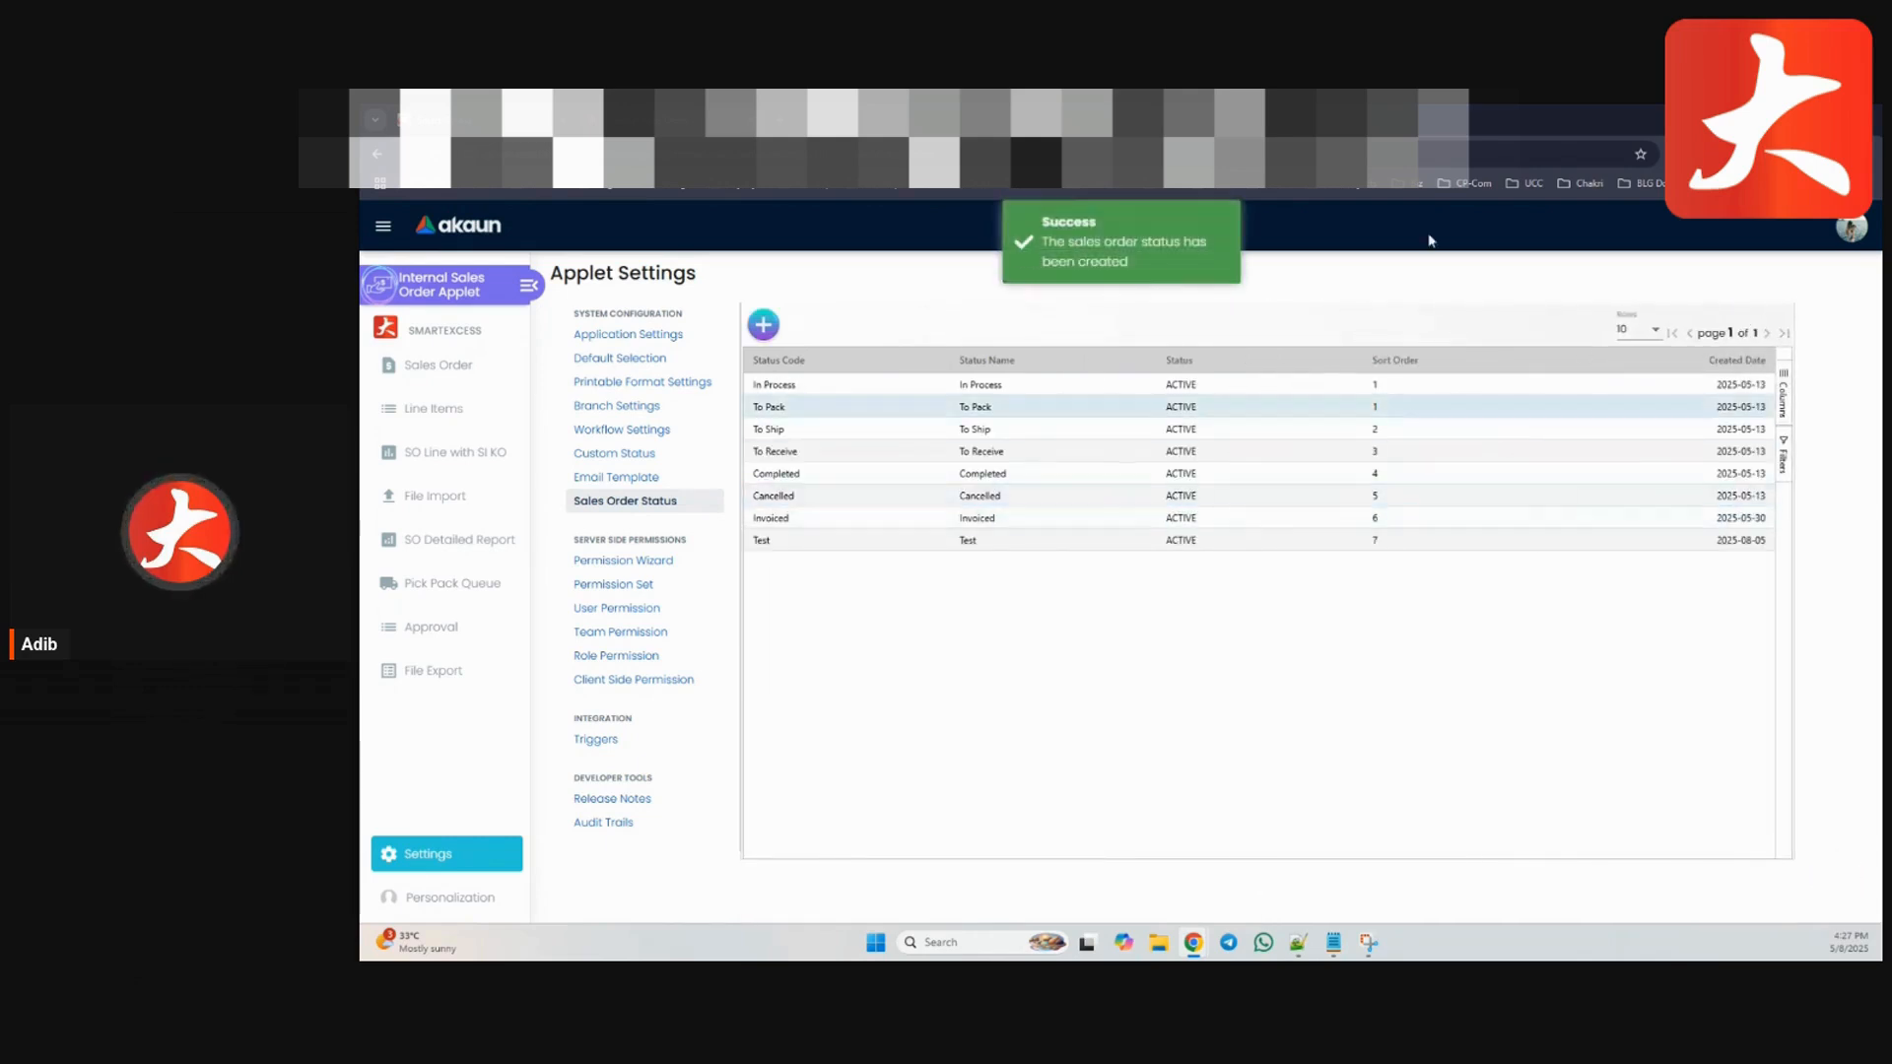
# Reopen the first sales order, check its Sales Order Status options for the Test entry, and return to the listing, saving the order
pyautogui.click(447, 365)
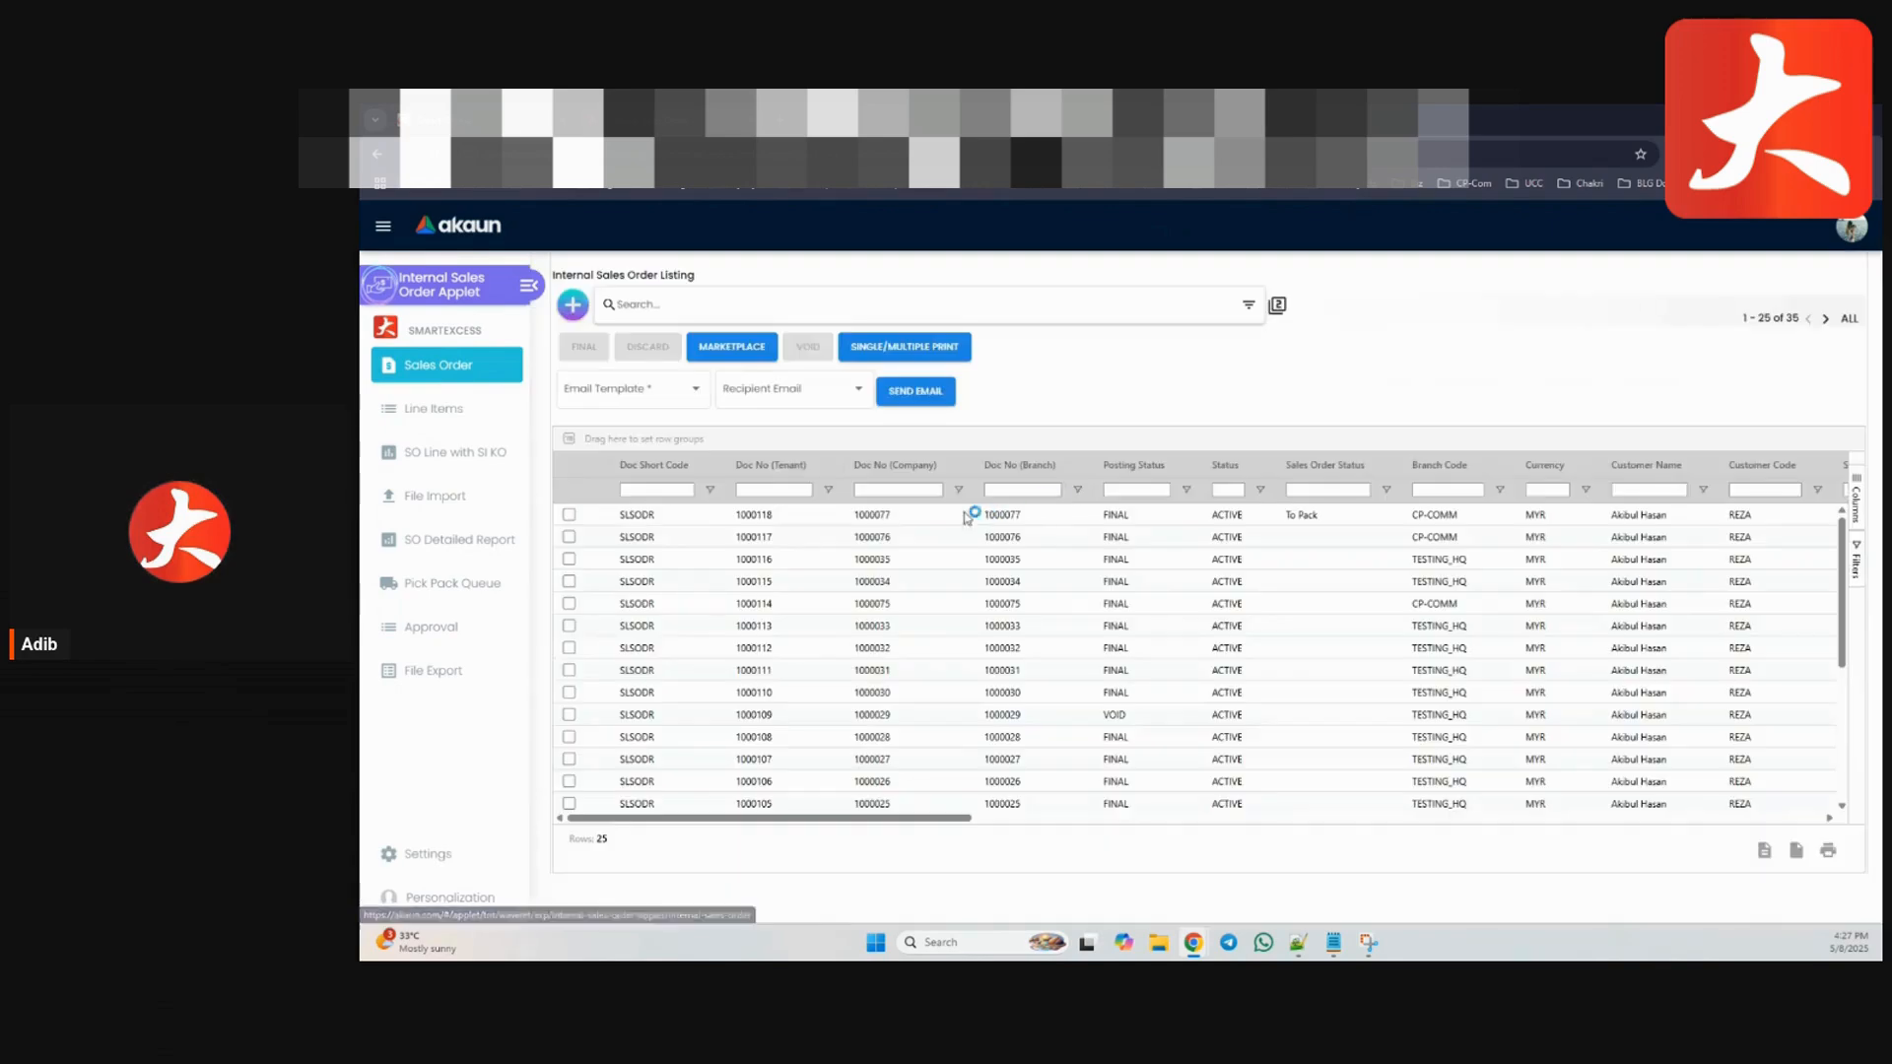
pyautogui.click(840, 516)
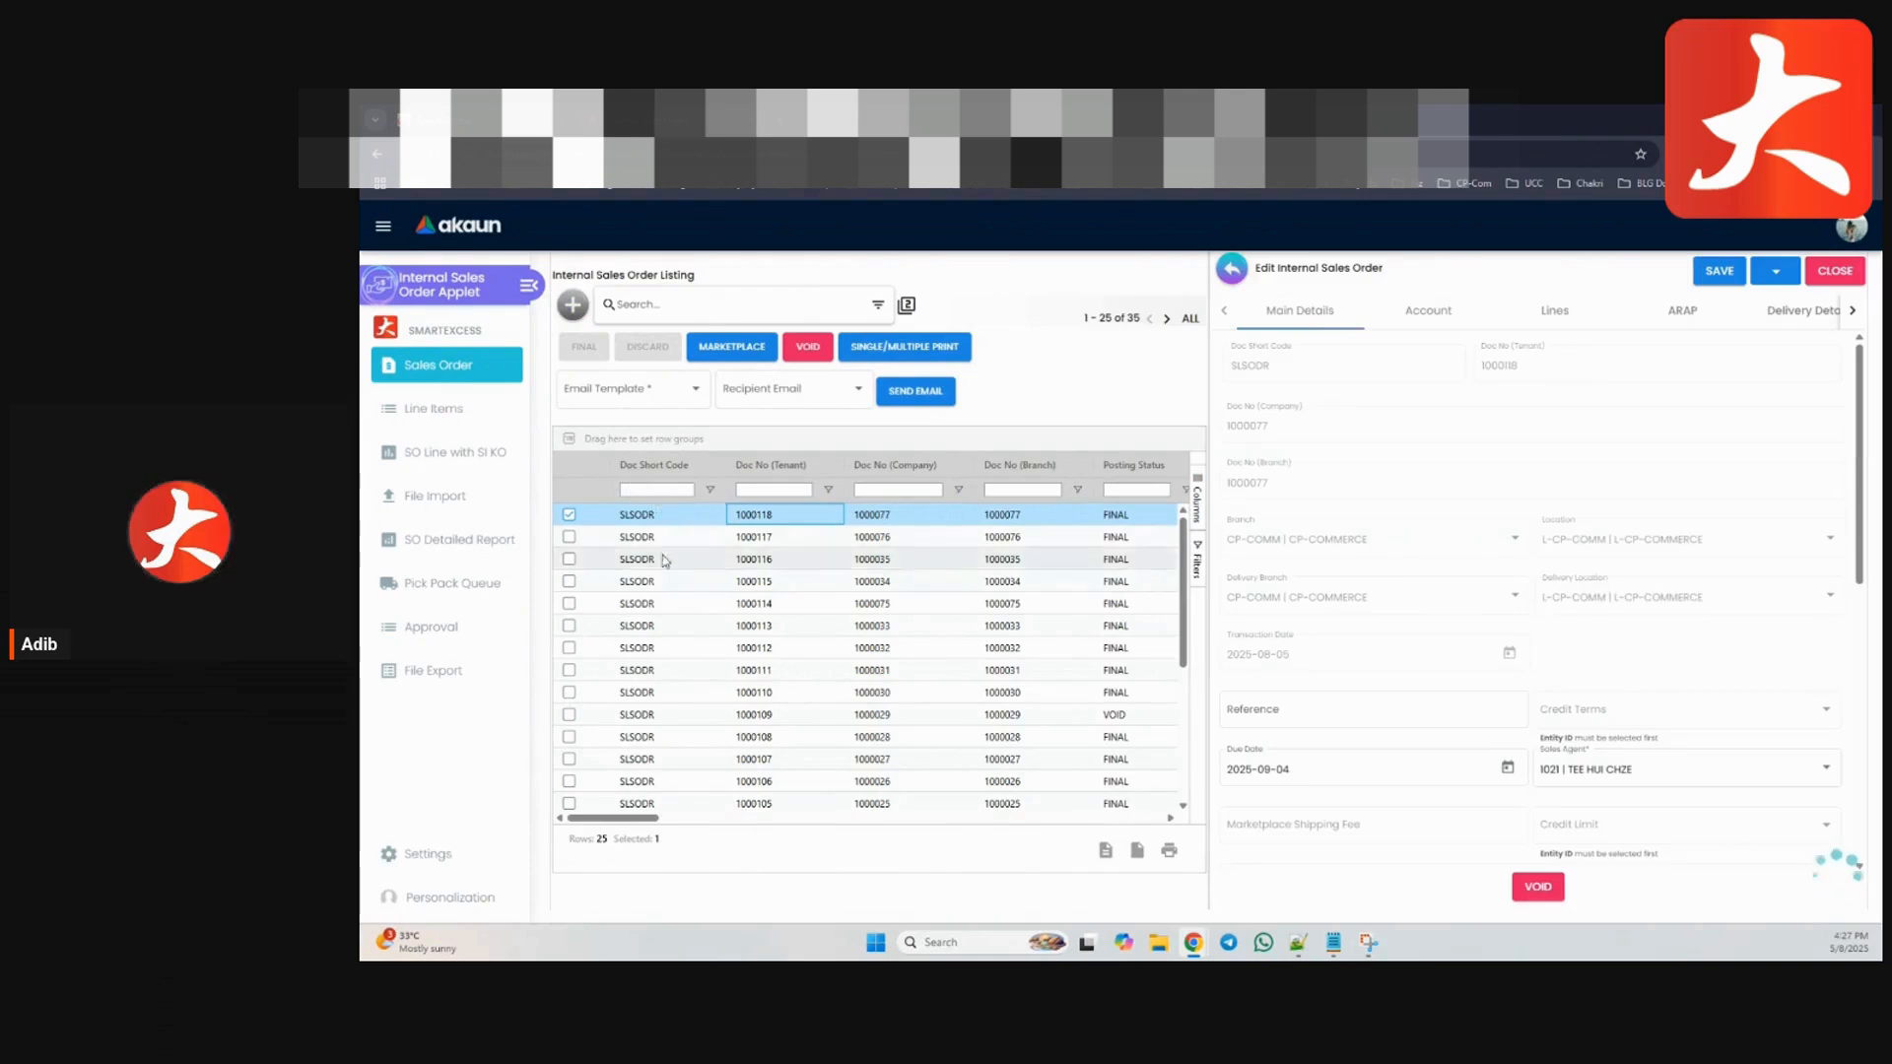
pyautogui.scroll(-10, 1419, 557)
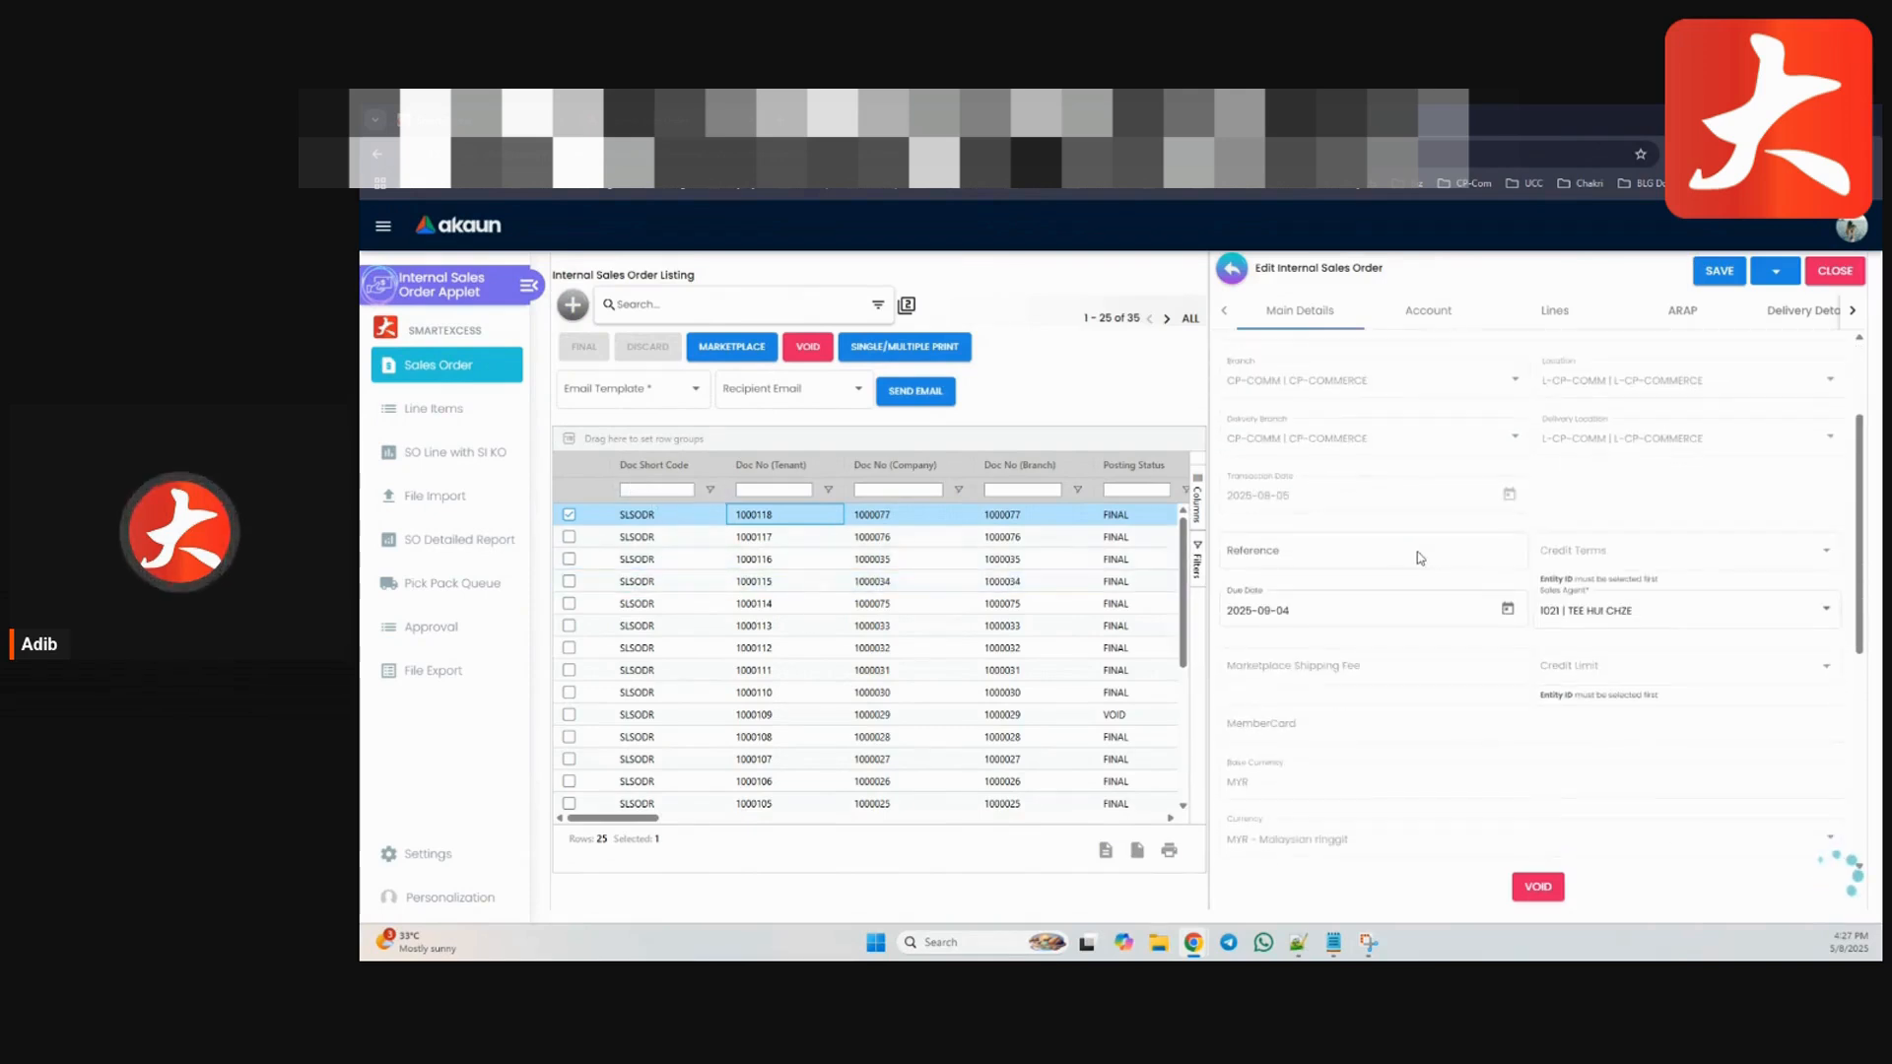
pyautogui.scroll(-1, 1396, 515)
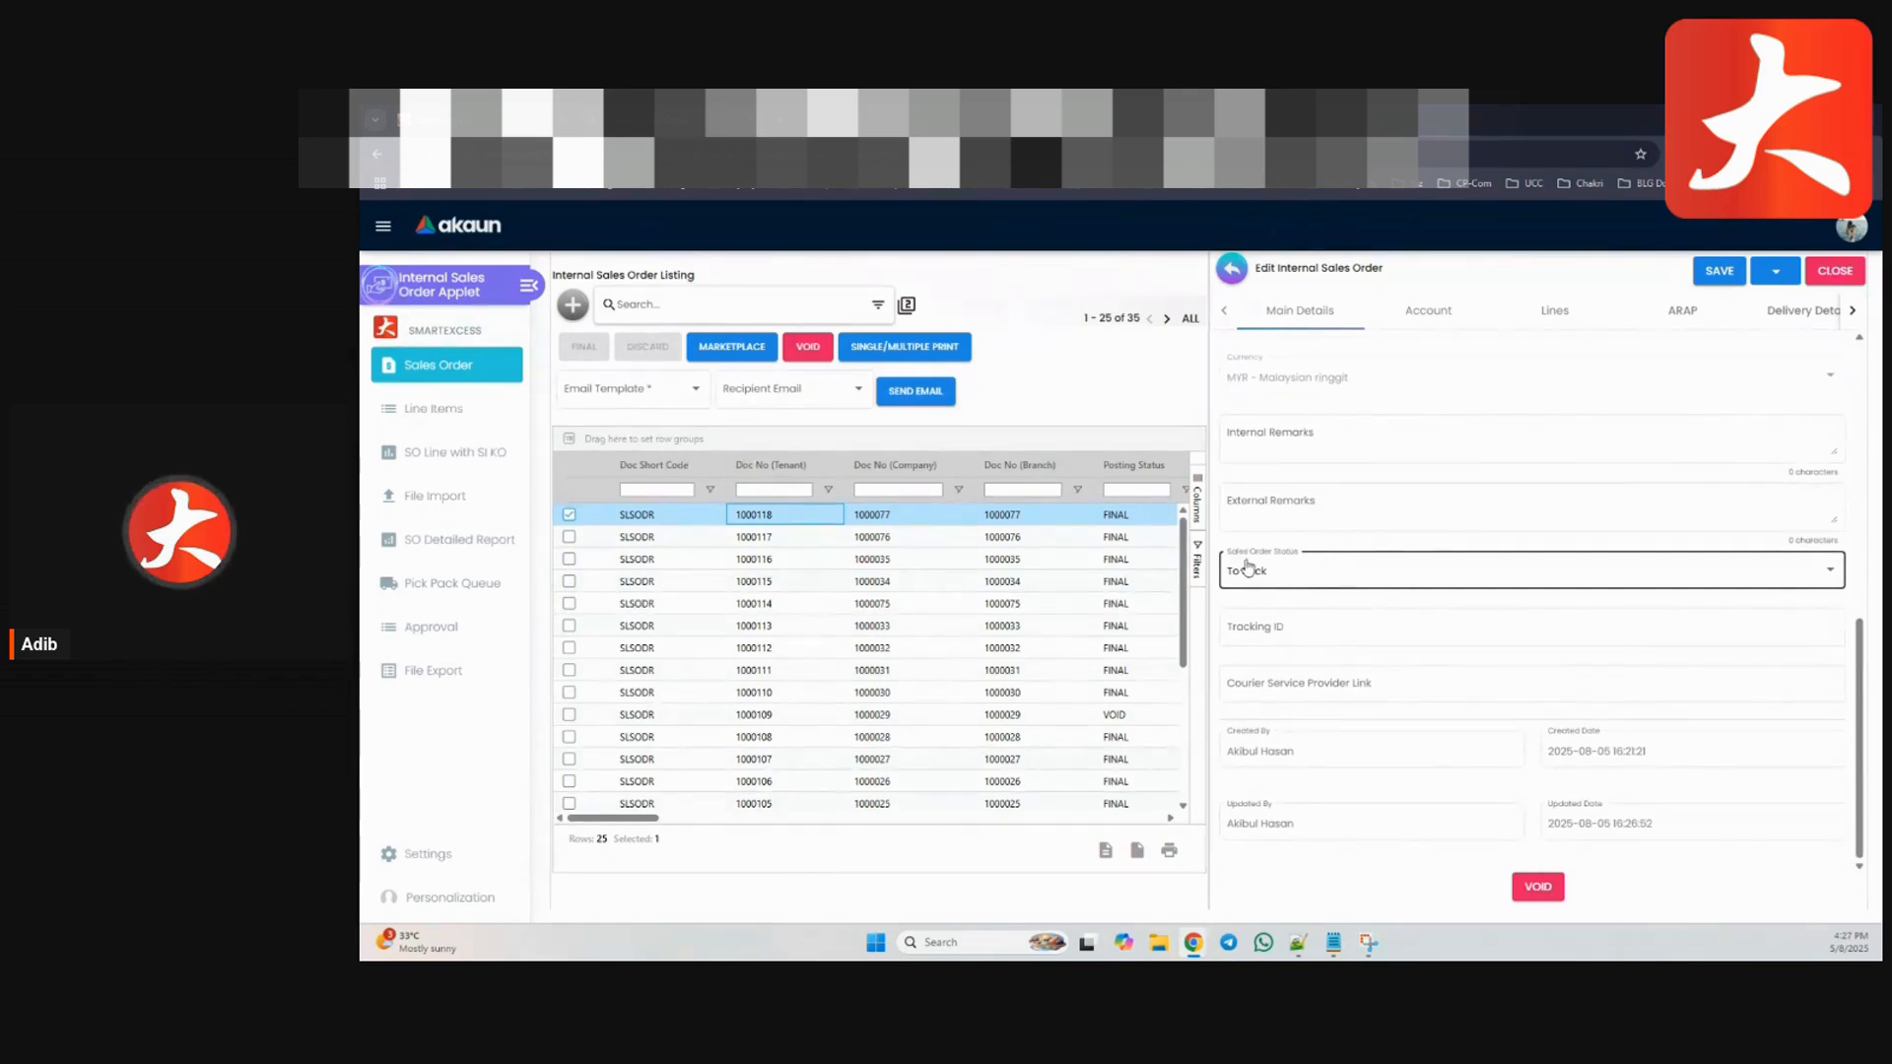
pyautogui.click(1337, 579)
pyautogui.scroll(-5, 1340, 596)
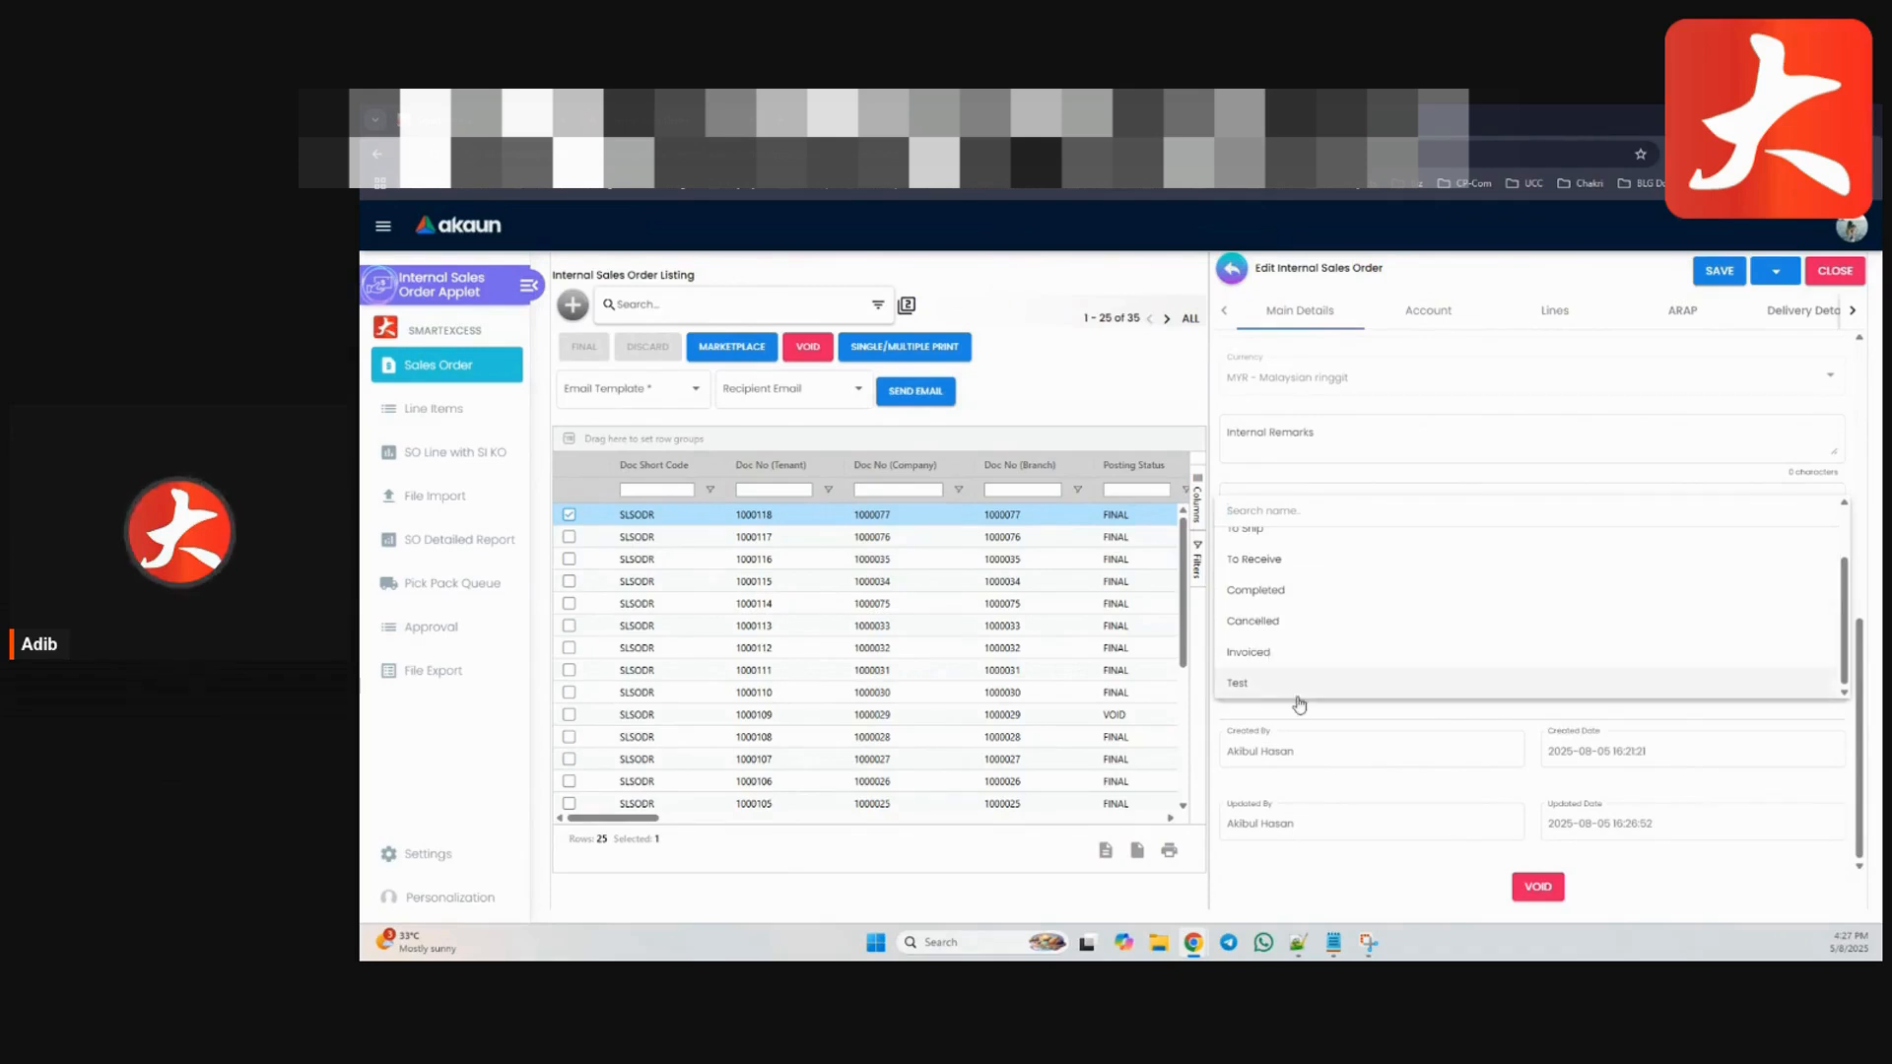
pyautogui.scroll(3, 1316, 650)
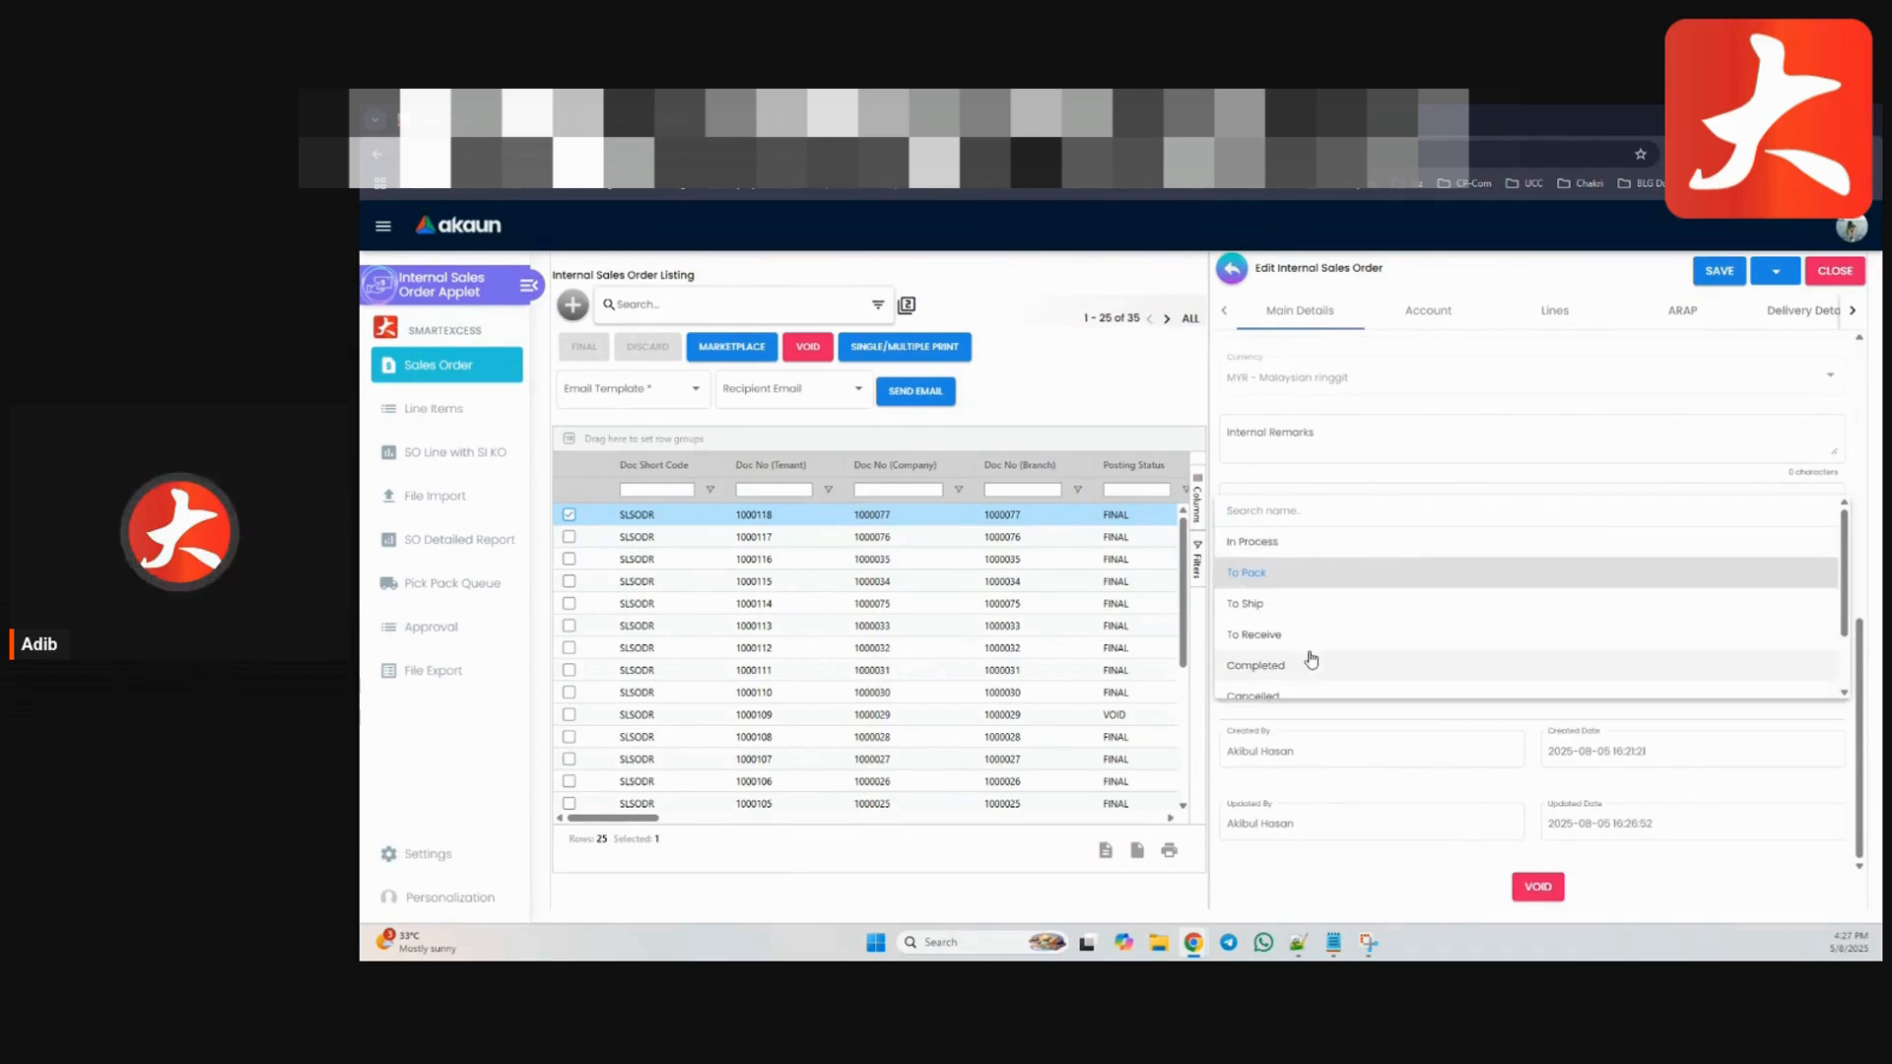
pyautogui.click(1231, 268)
pyautogui.click(1231, 268)
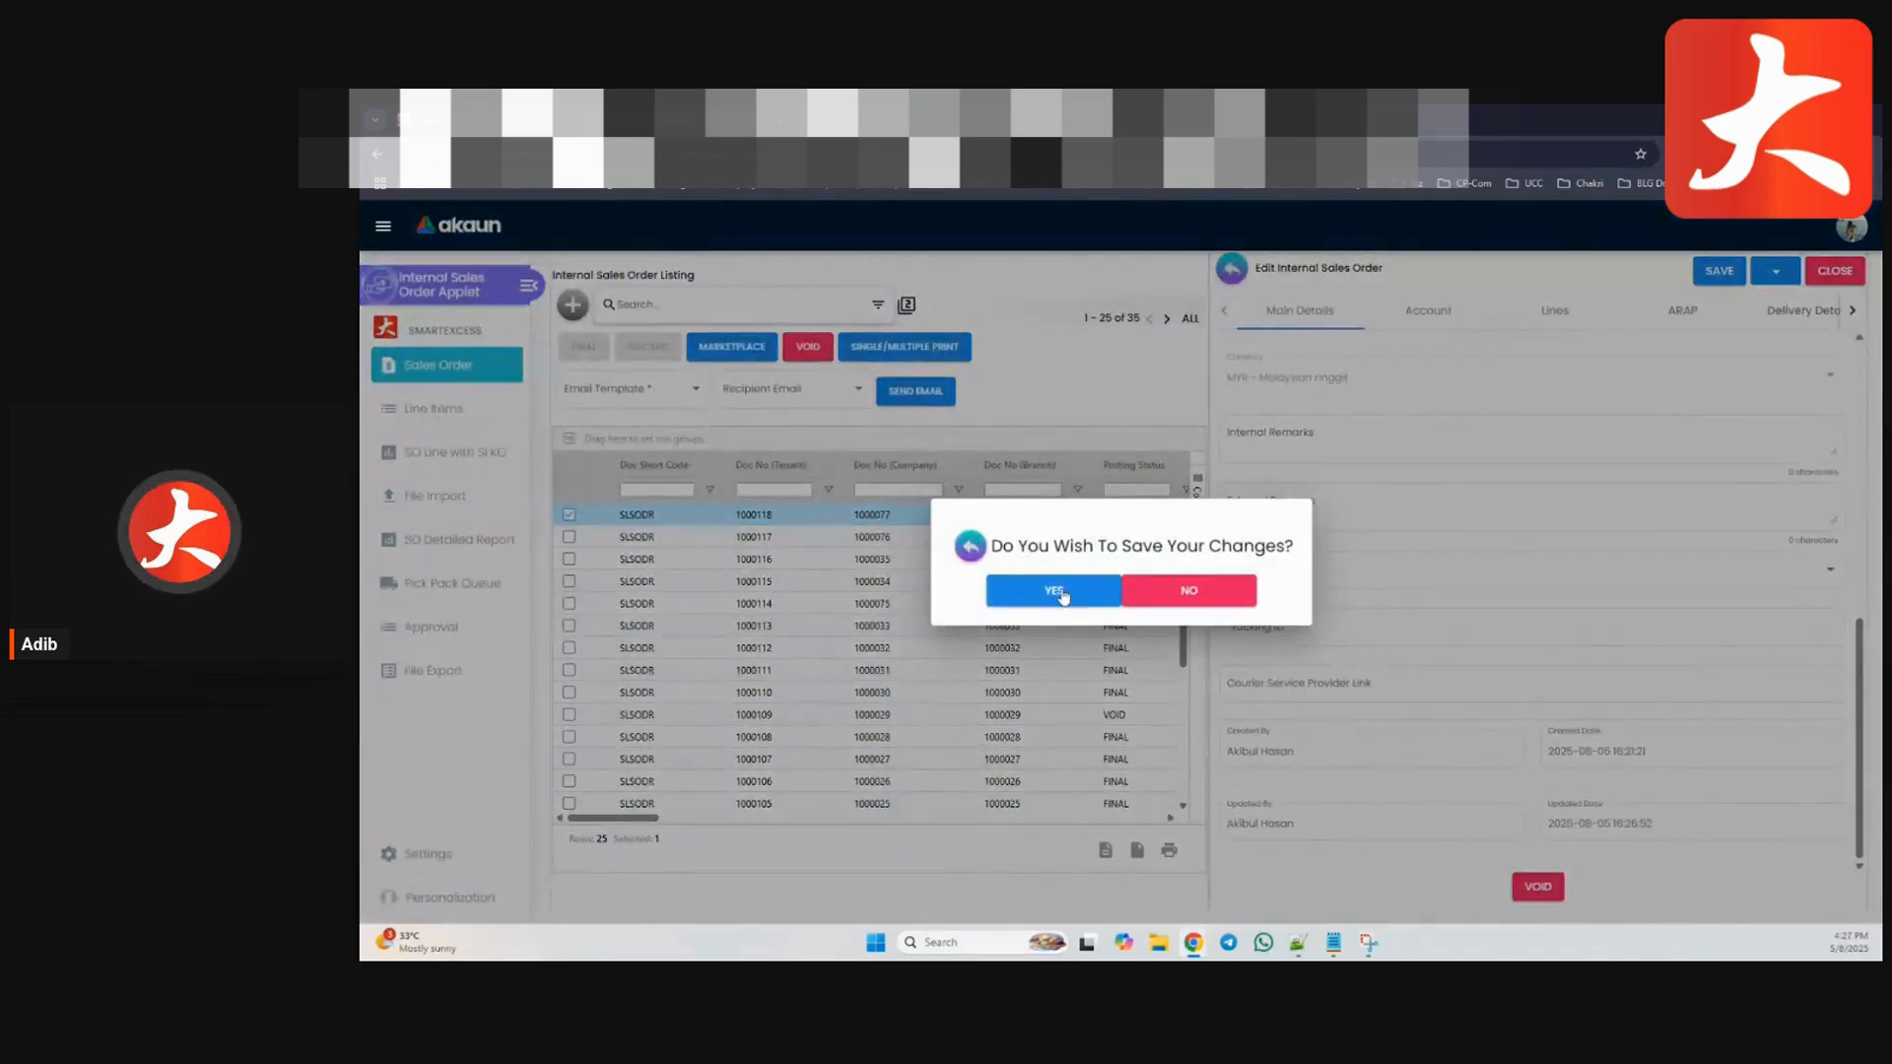
pyautogui.click(1054, 591)
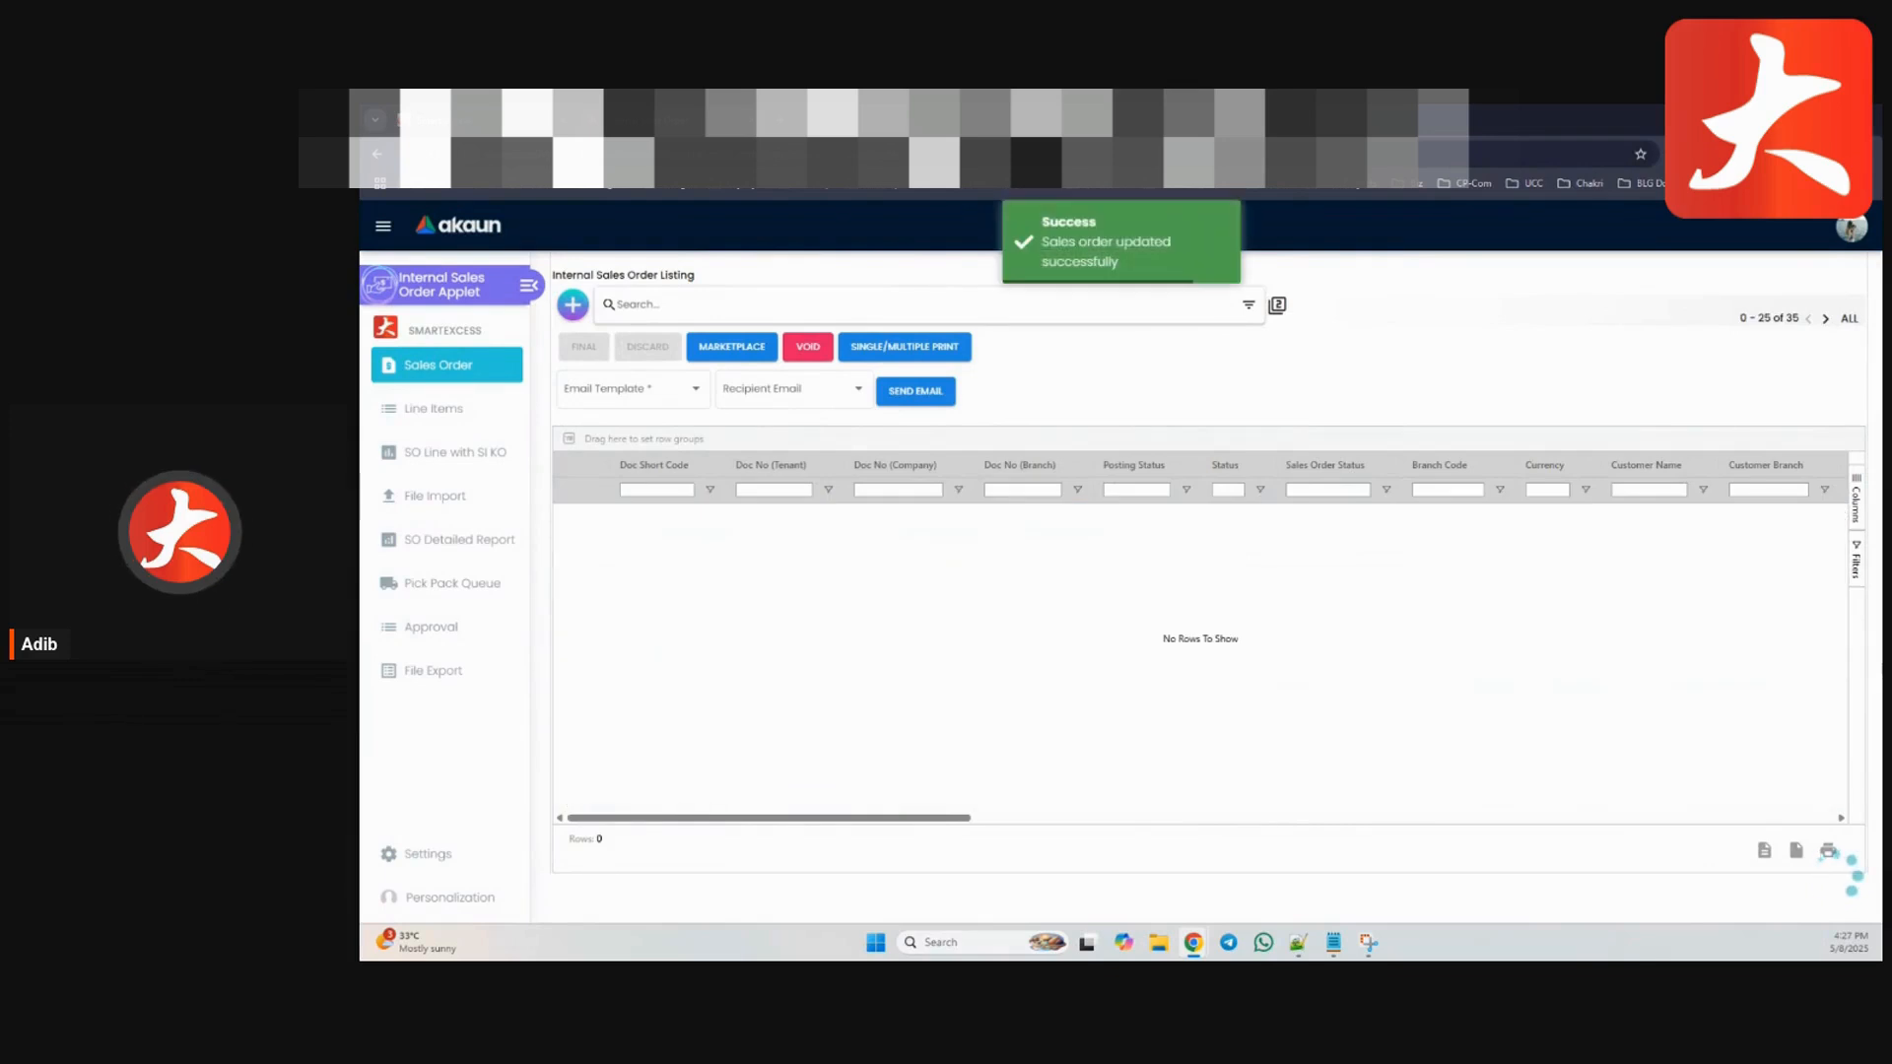